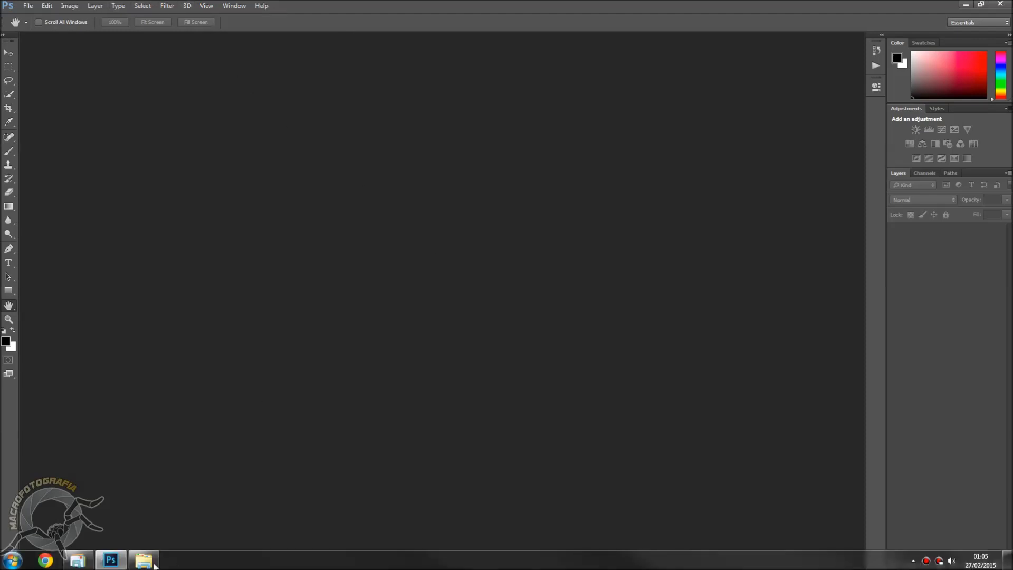
# Step: Switch to the file explorer and compare the details of _MG_8835.CR2 and _MG_8835.jpg in folder 02
pyautogui.click(144, 559)
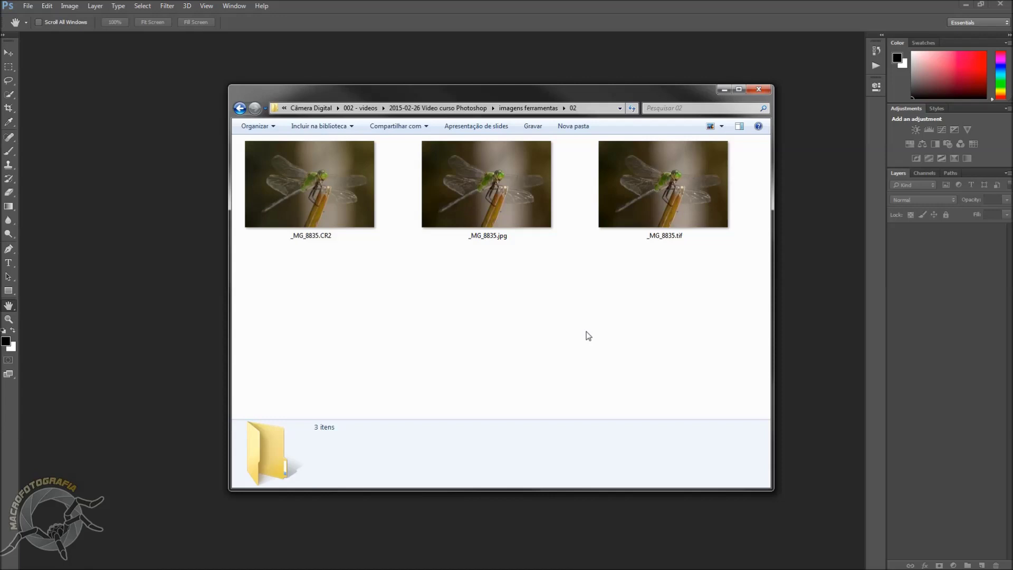
pyautogui.click(495, 230)
pyautogui.click(317, 196)
pyautogui.moveTo(291, 226)
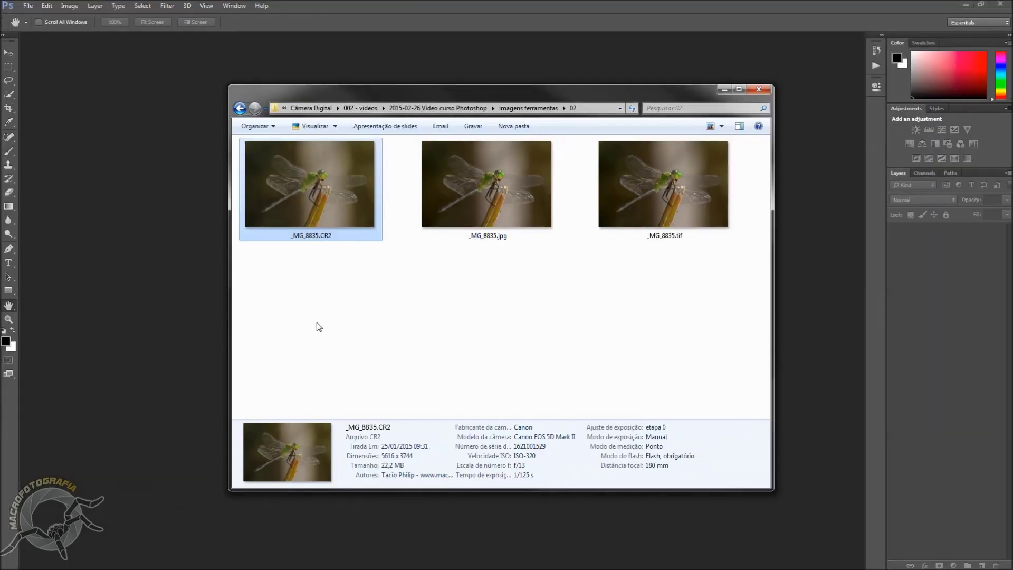
pyautogui.click(325, 323)
pyautogui.click(446, 210)
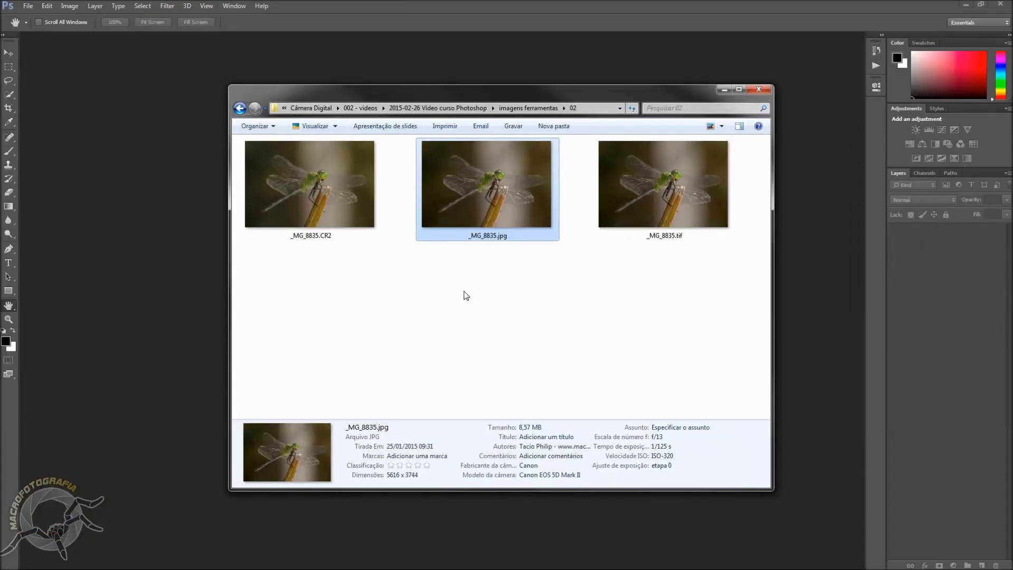
pyautogui.click(336, 208)
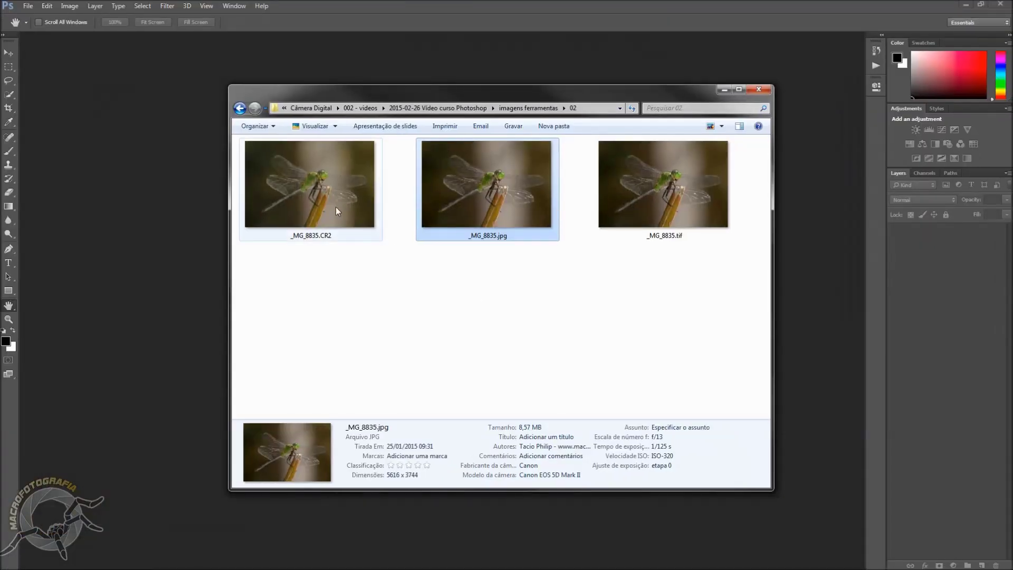
pyautogui.click(369, 305)
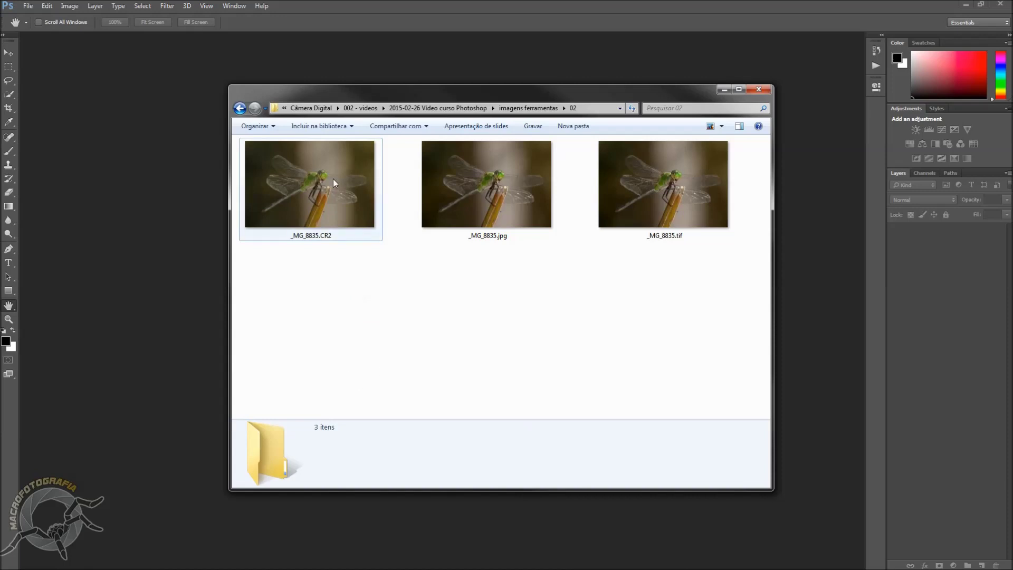
pyautogui.click(337, 295)
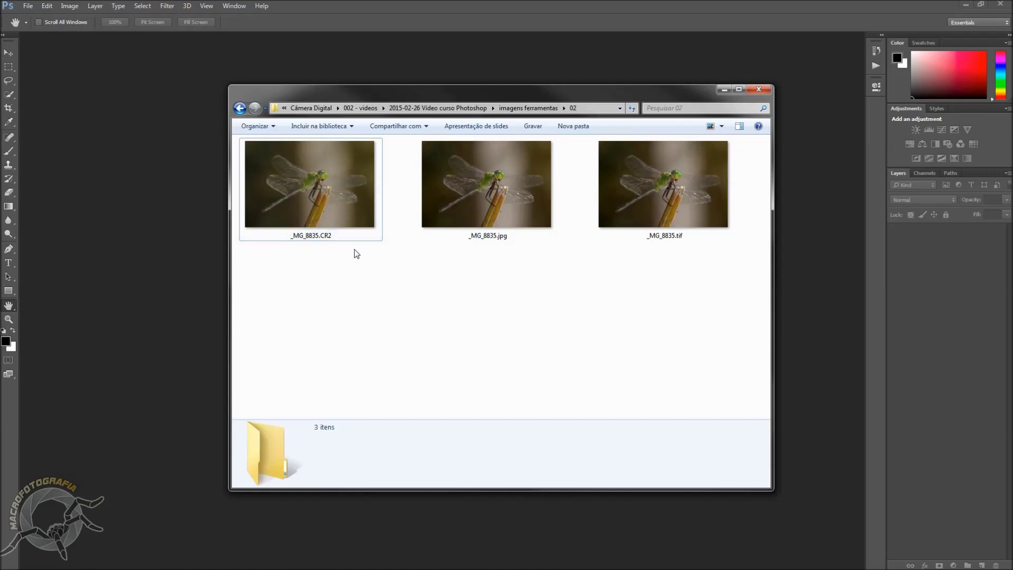
pyautogui.moveTo(293, 202)
pyautogui.click(489, 191)
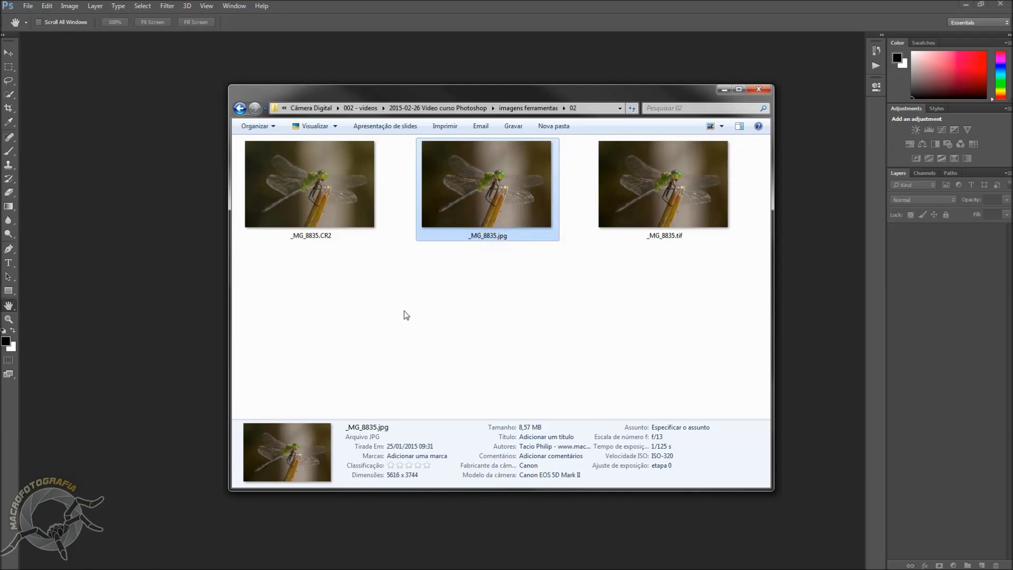
pyautogui.click(292, 198)
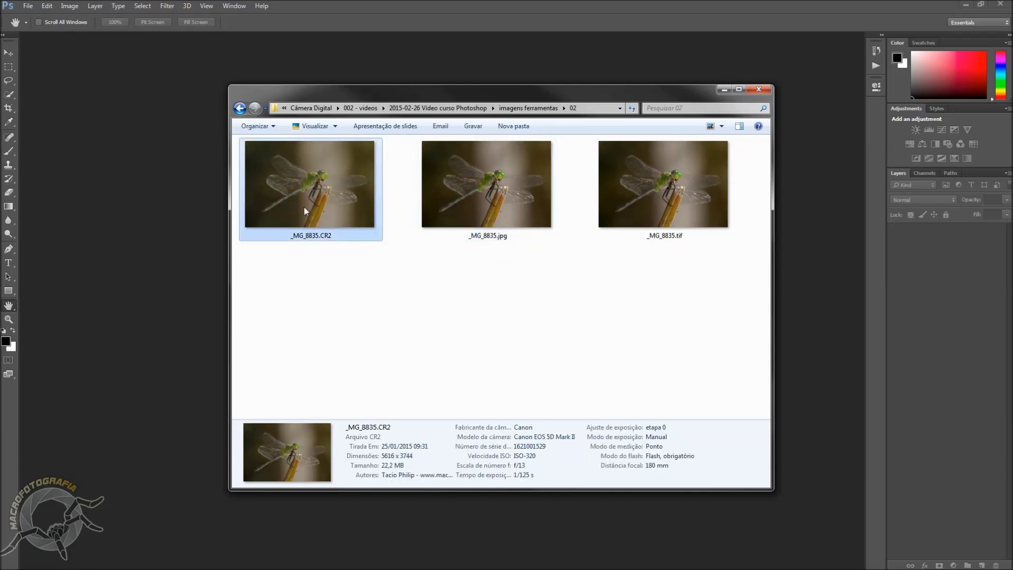
pyautogui.click(482, 193)
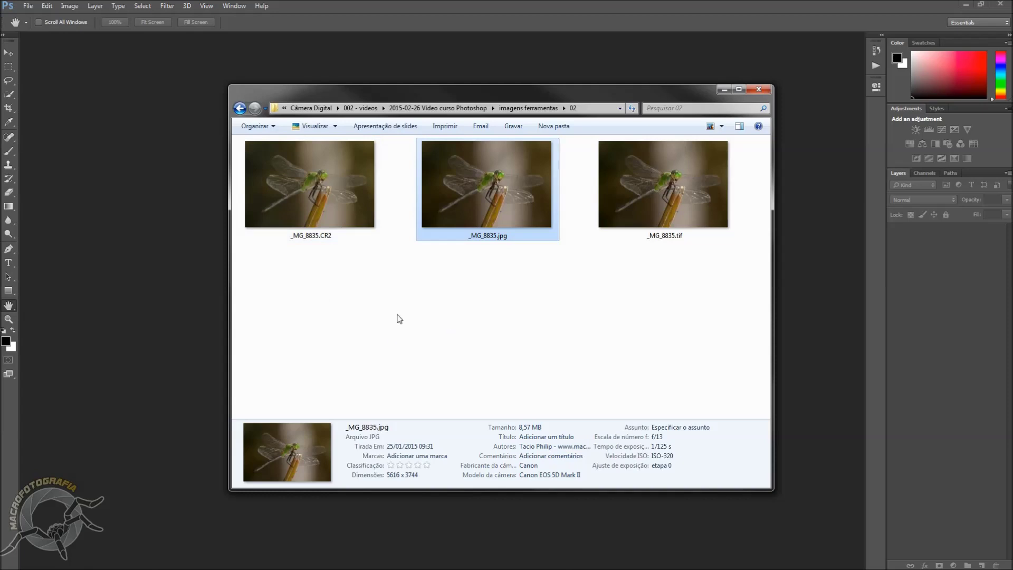
pyautogui.click(307, 201)
pyautogui.click(473, 193)
pyautogui.click(534, 367)
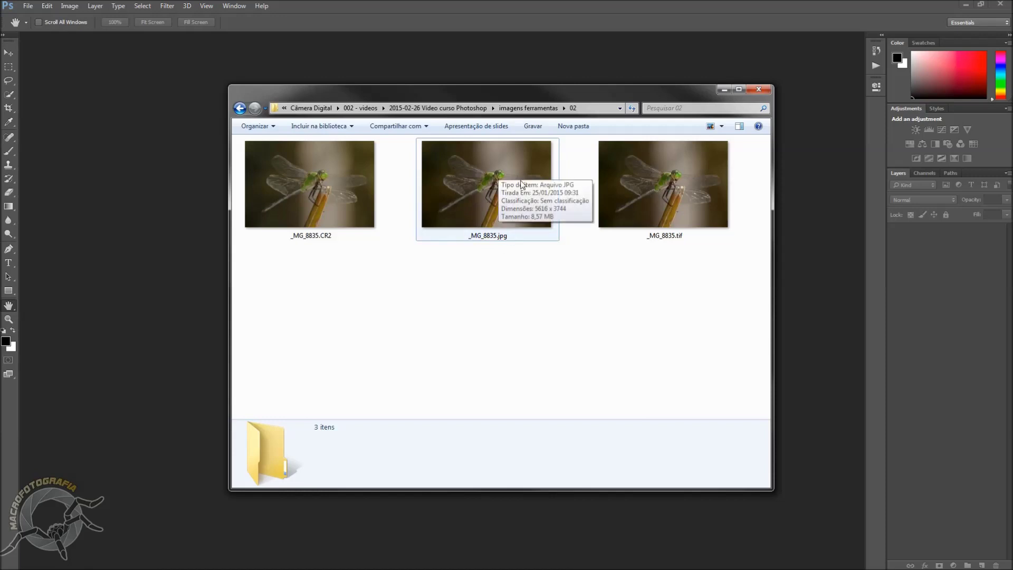
pyautogui.moveTo(475, 222)
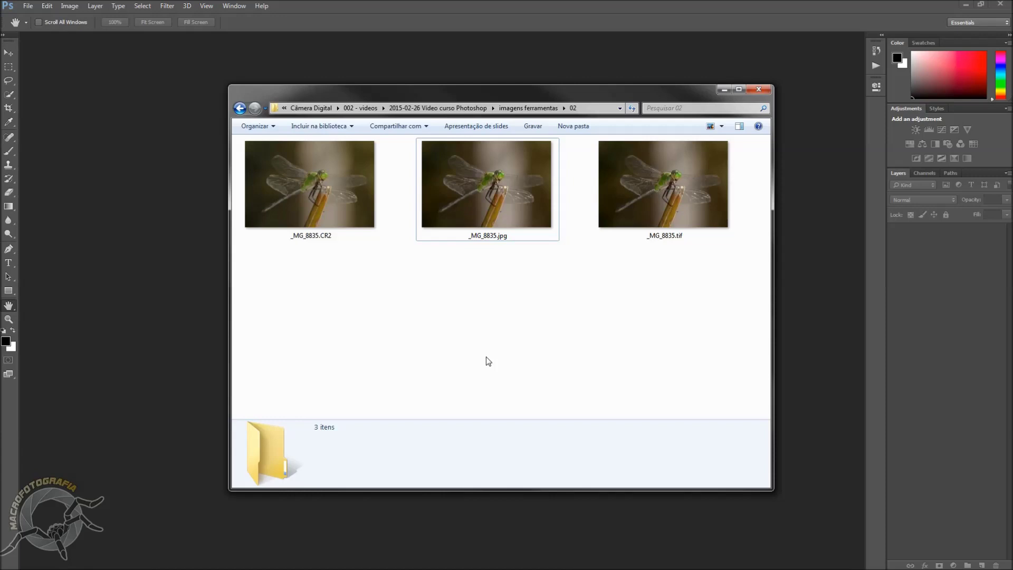
pyautogui.click(323, 198)
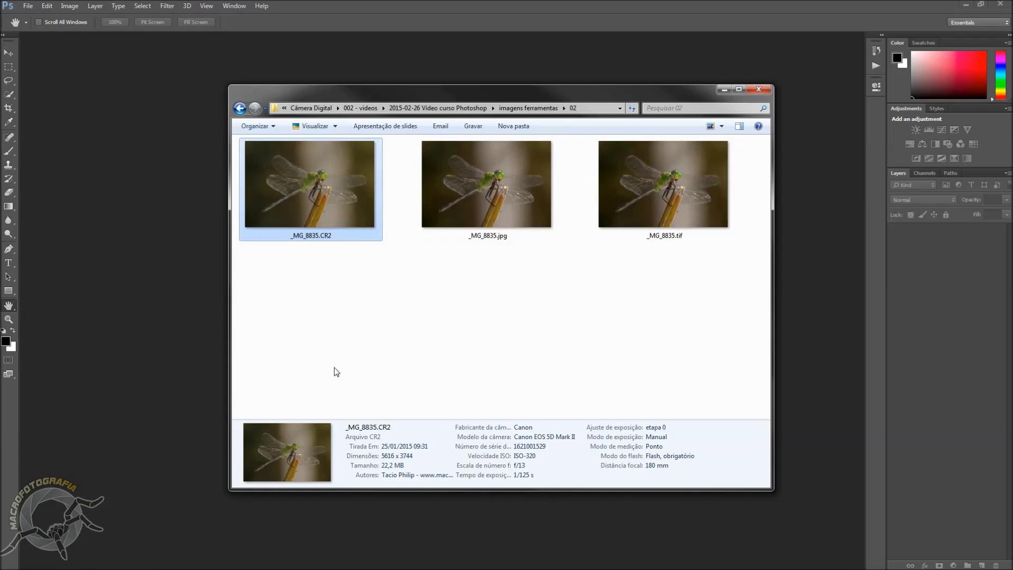
# Step: Compare the file details of _MG_8835.tif with those of _MG_8835.jpg
pyautogui.click(657, 176)
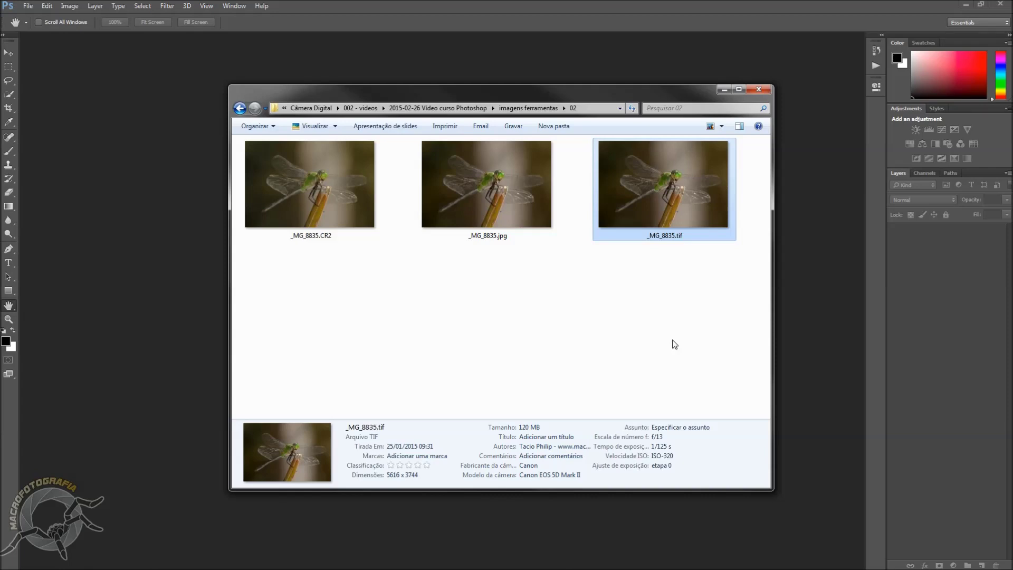
pyautogui.moveTo(676, 218)
pyautogui.click(486, 201)
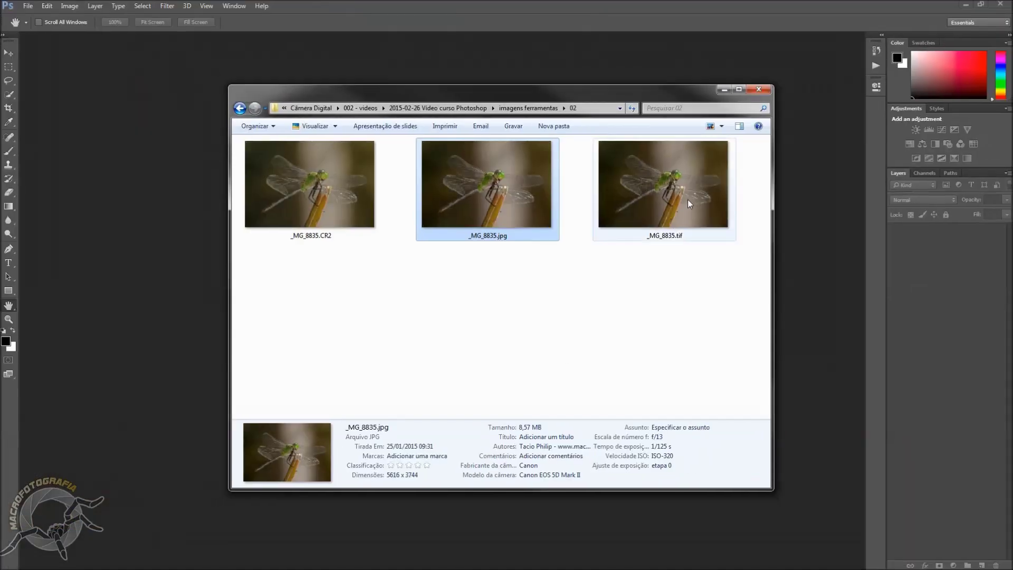
pyautogui.click(864, 16)
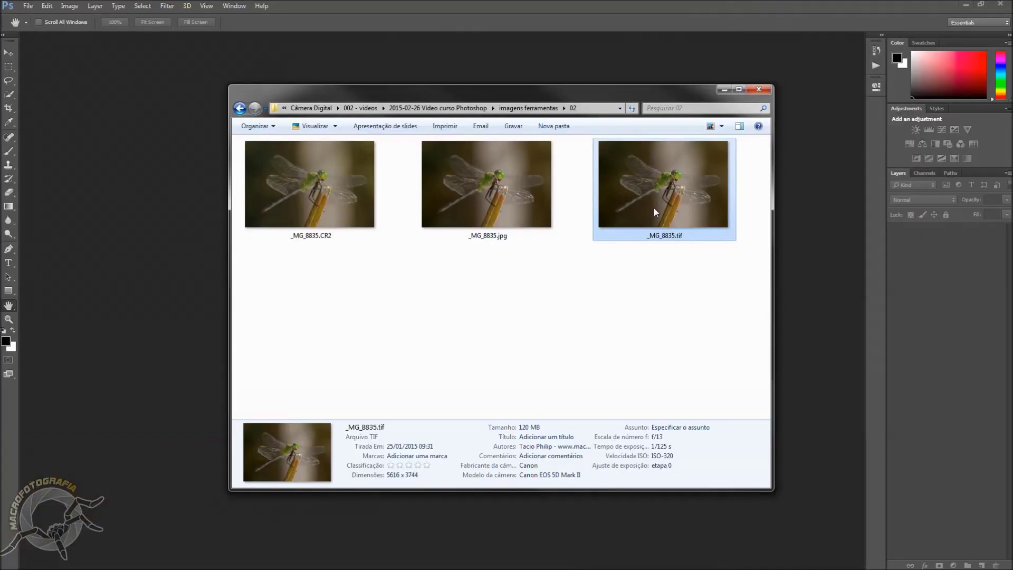
pyautogui.click(689, 288)
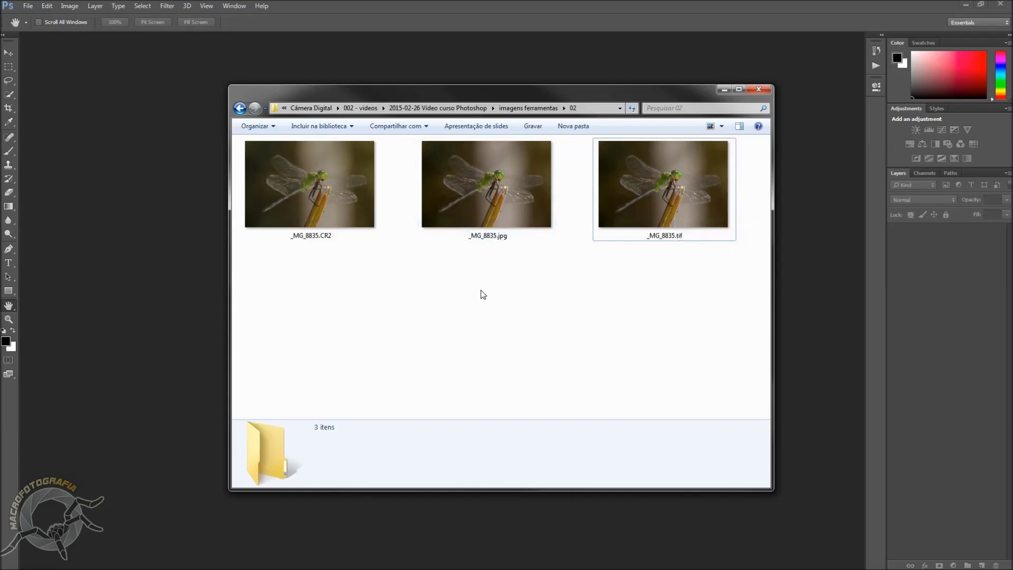
pyautogui.click(657, 192)
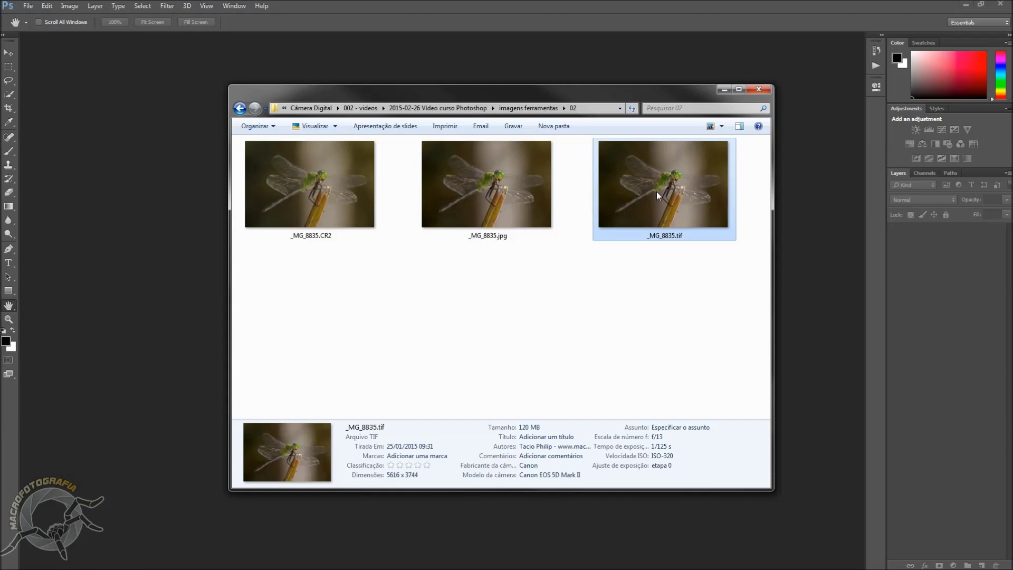
pyautogui.click(514, 185)
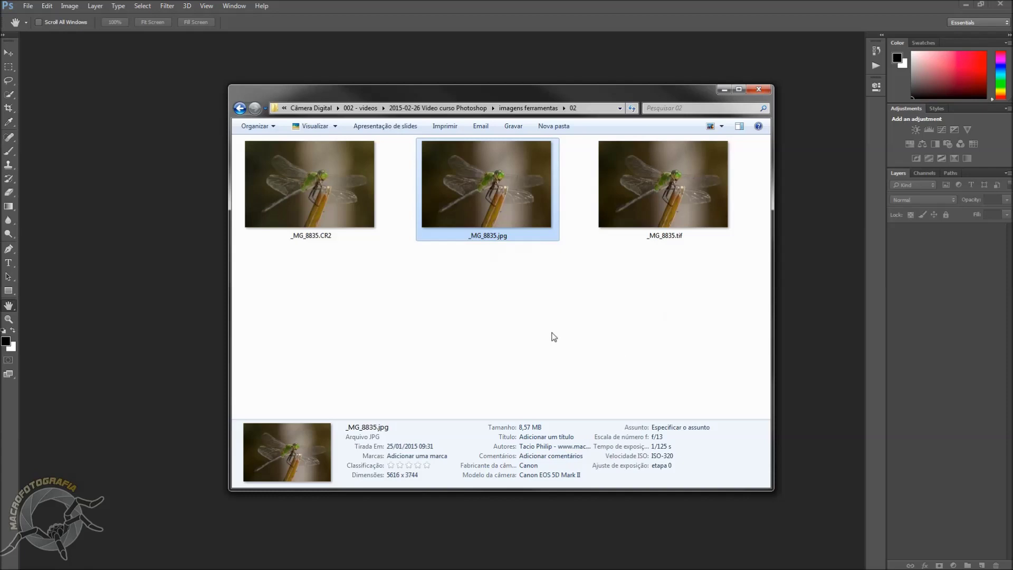
# Step: Switch back to Photoshop and activate the Gradient tool
pyautogui.click(120, 282)
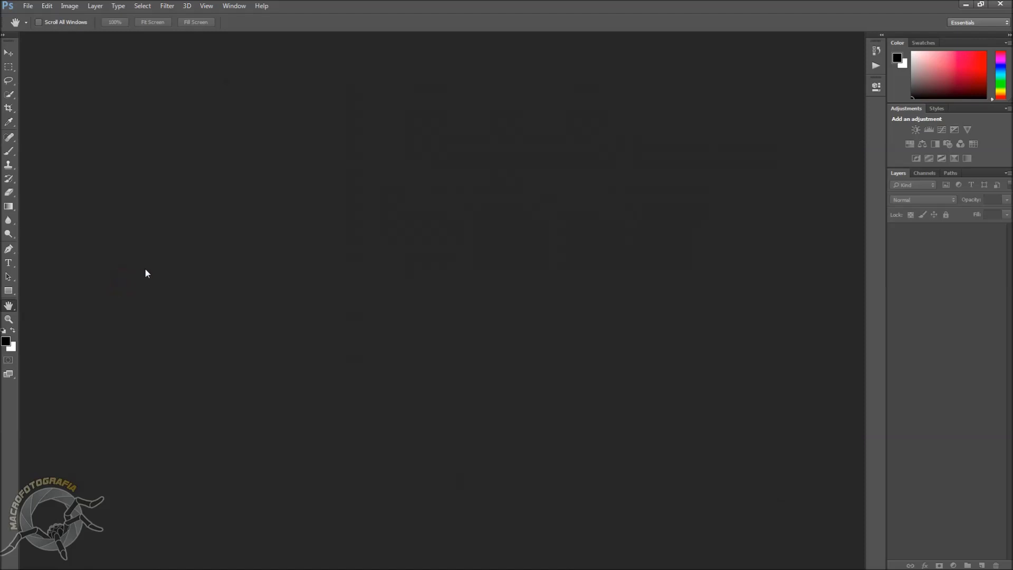
pyautogui.press('g')
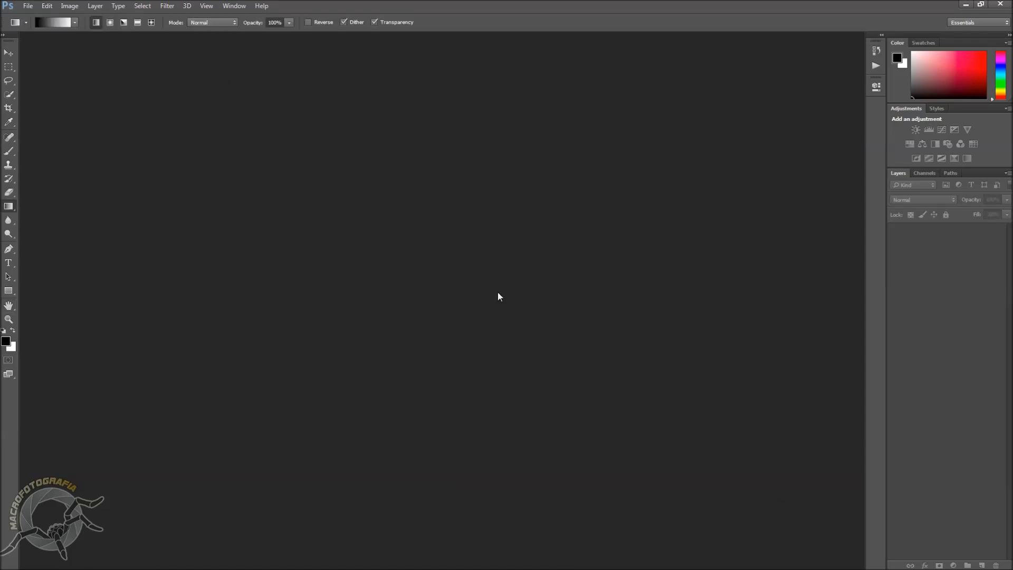
pyautogui.click(404, 264)
# Step: Start a new document with a width of 1600 pixels and a height of 800 pixels
pyautogui.click(29, 6)
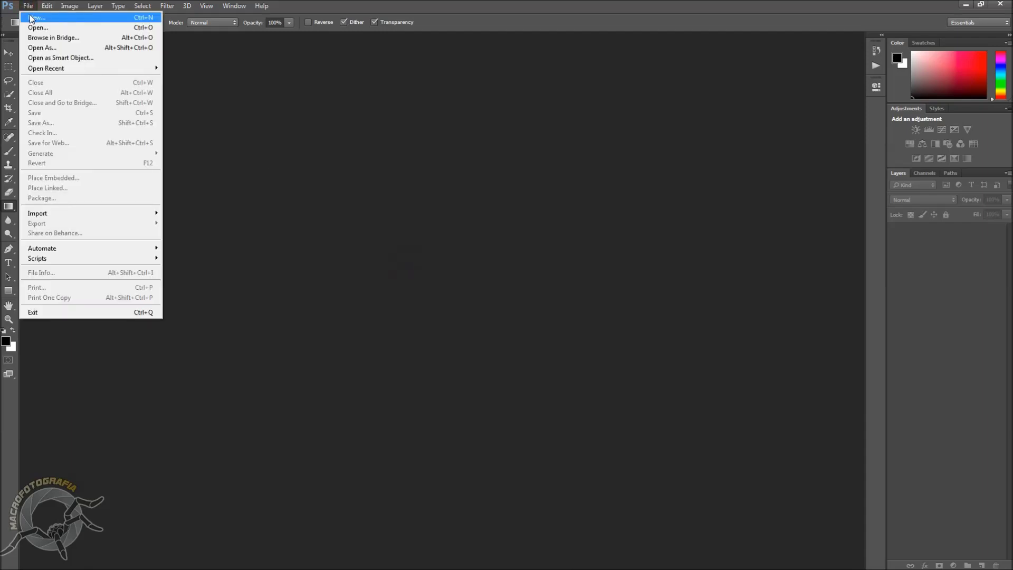
pyautogui.click(31, 18)
pyautogui.doubleClick(471, 183)
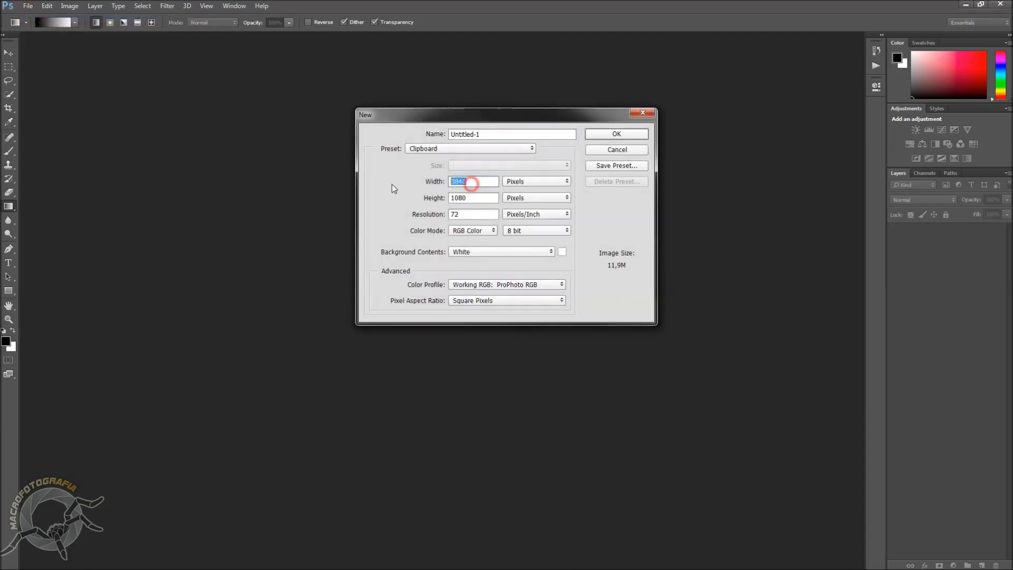
pyautogui.write('1')
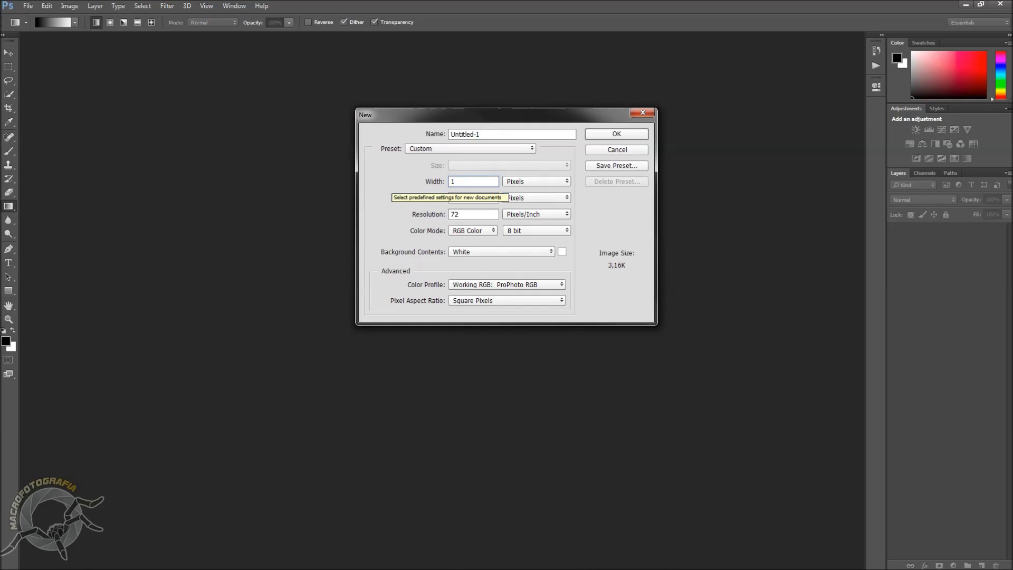
pyautogui.write('600')
pyautogui.press('Tab')
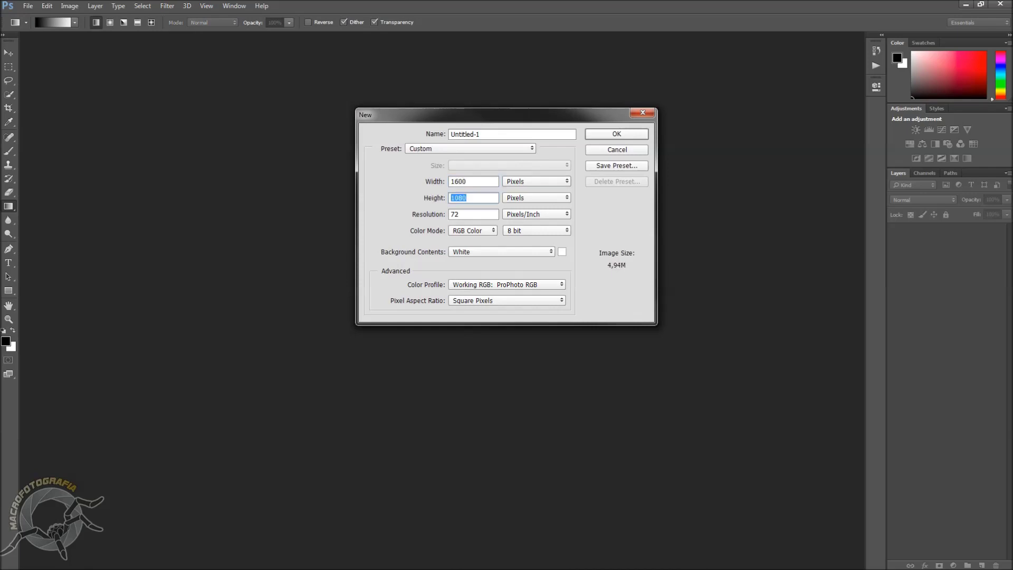
pyautogui.write('800')
# Step: Set the new document to 16 bit with the sRGB IEC61966-2.1 color profile and create it
pyautogui.click(523, 232)
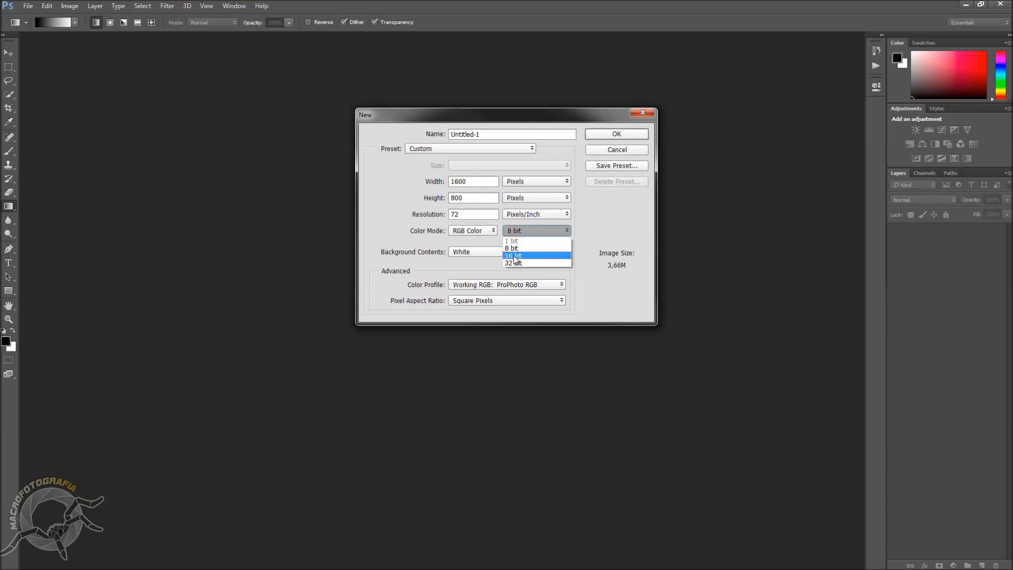
pyautogui.click(515, 257)
pyautogui.click(503, 285)
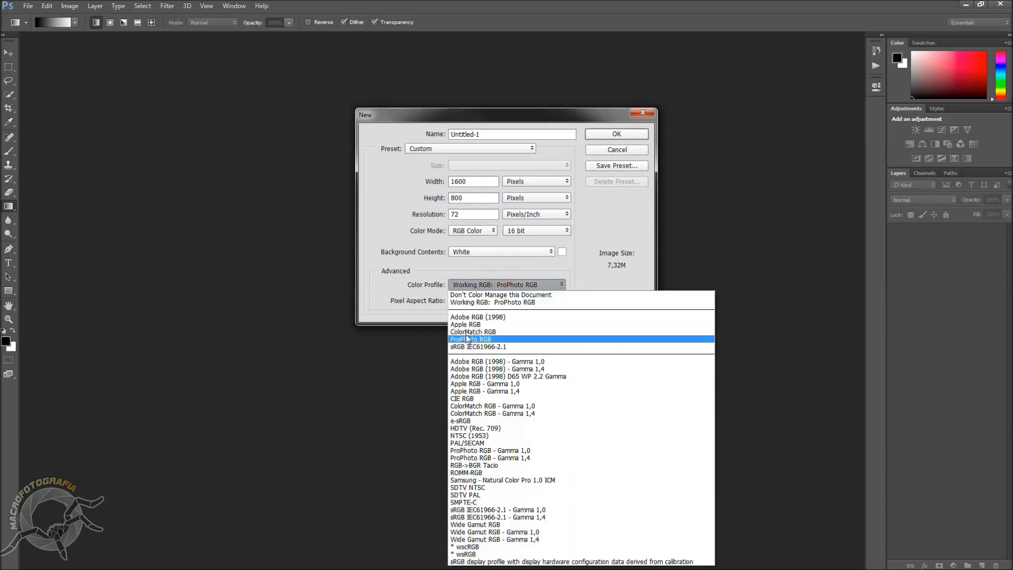
pyautogui.click(467, 347)
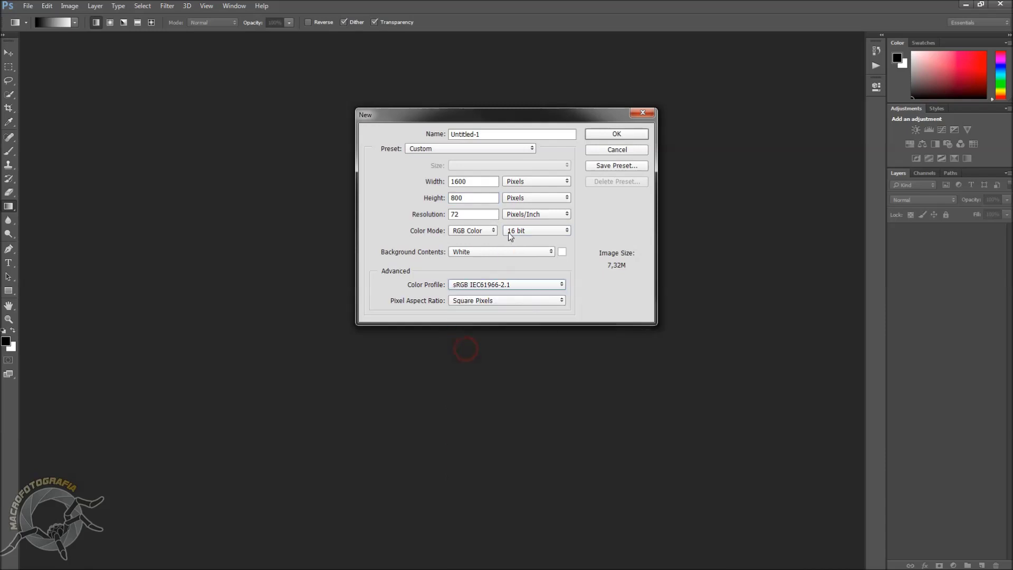
pyautogui.click(600, 133)
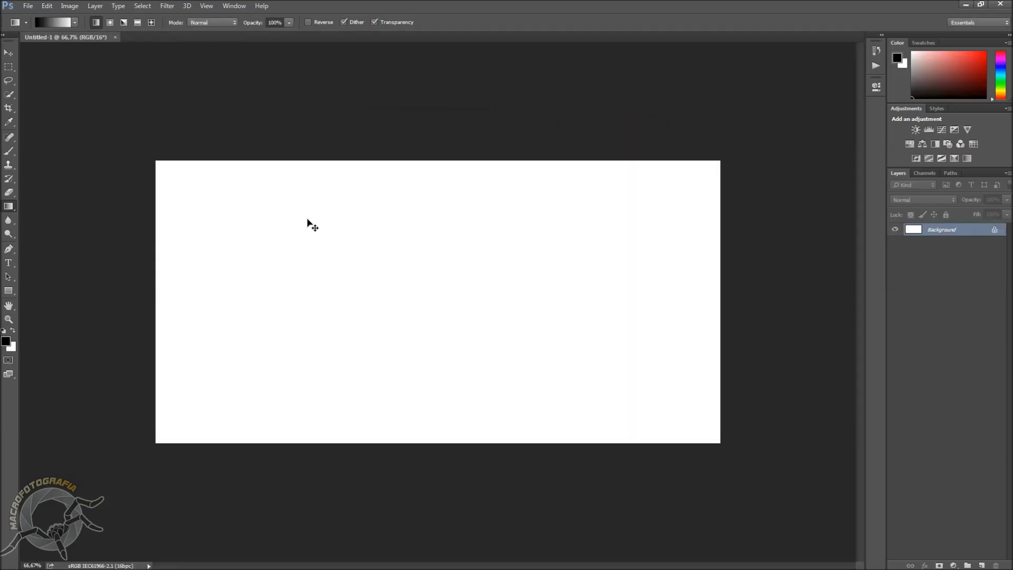
# Step: Fill the canvas with a horizontal linear gradient from black at its left edge to white at its right edge
pyautogui.hotkey('ctrl', '+')
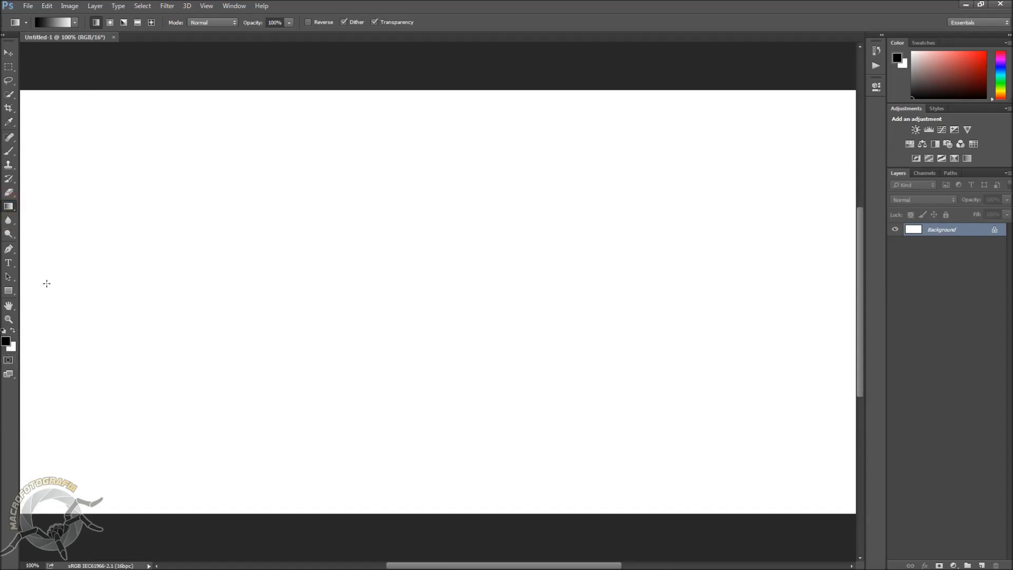
pyautogui.moveTo(26, 286); pyautogui.dragTo(848, 287)
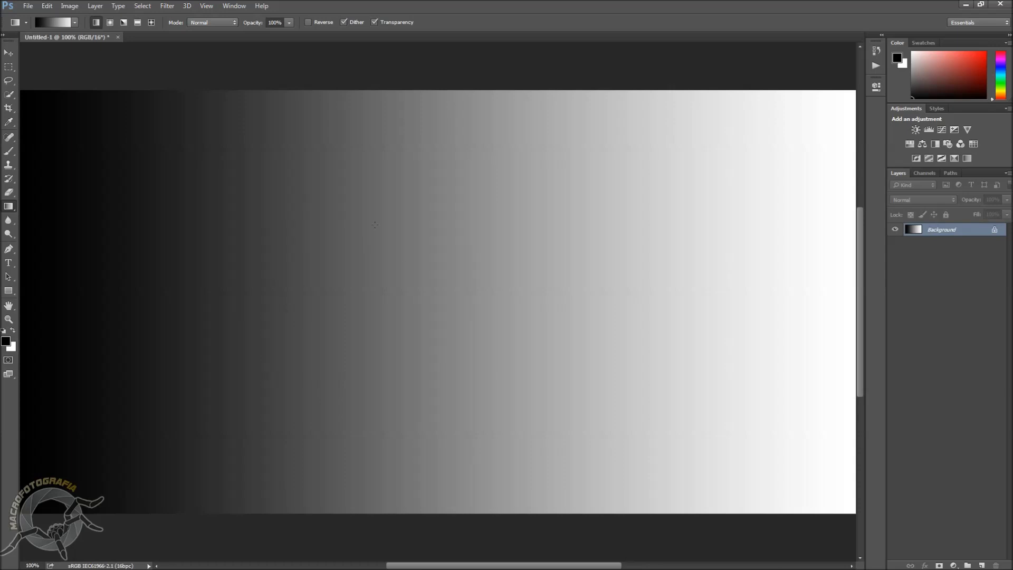
# Step: Convert the gradient image to 8 Bits/Channel, keeping RGB Color mode
pyautogui.hotkey('ctrl', '+')
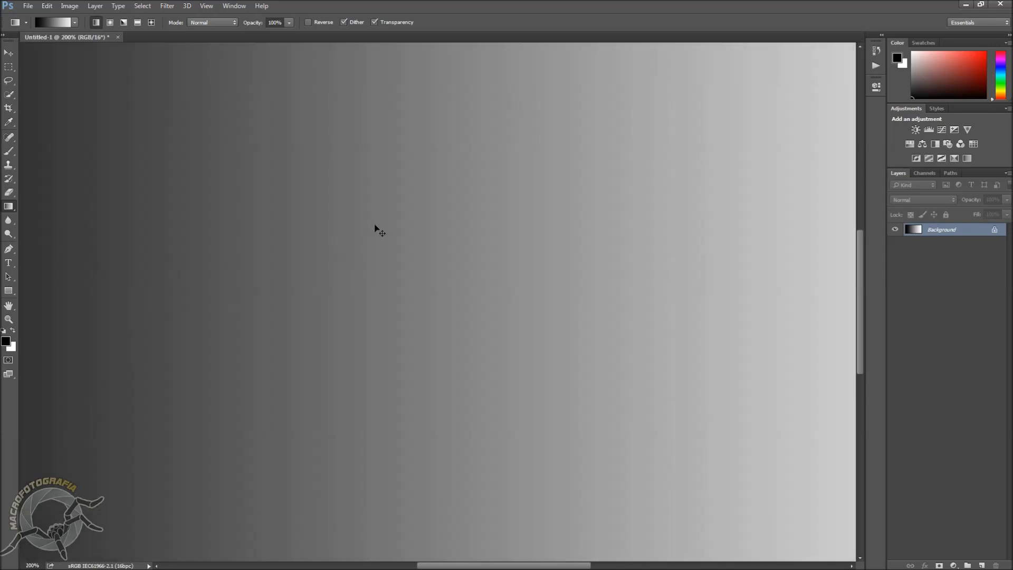
pyautogui.moveTo(181, 283); pyautogui.dragTo(493, 283)
pyautogui.moveTo(347, 303)
pyautogui.mouseDown()
pyautogui.moveTo(489, 312)
pyautogui.moveTo(396, 308)
pyautogui.mouseUp()
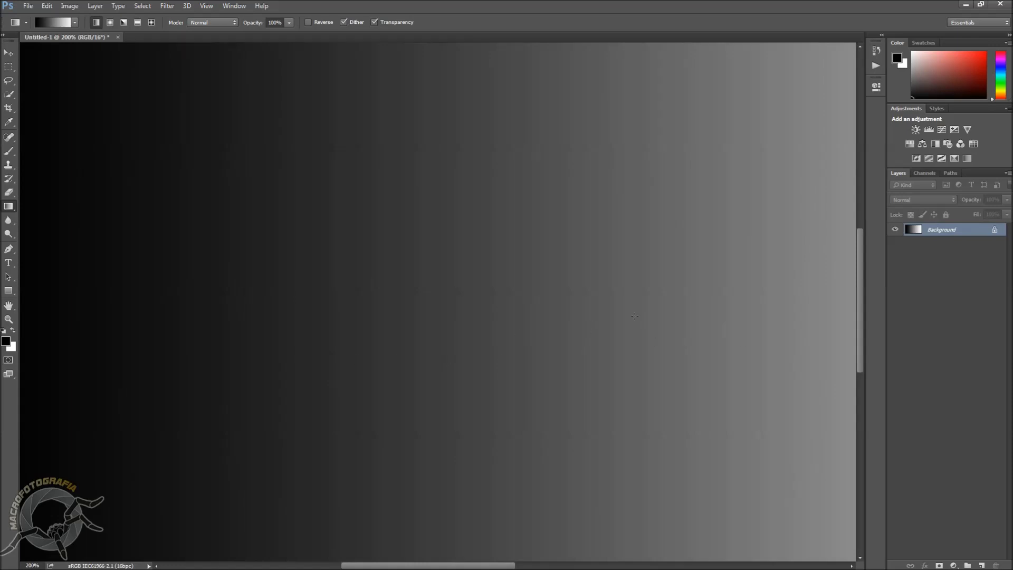
pyautogui.moveTo(631, 314); pyautogui.dragTo(258, 315)
pyautogui.moveTo(812, 305); pyautogui.dragTo(668, 314)
pyautogui.moveTo(251, 326); pyautogui.dragTo(507, 339)
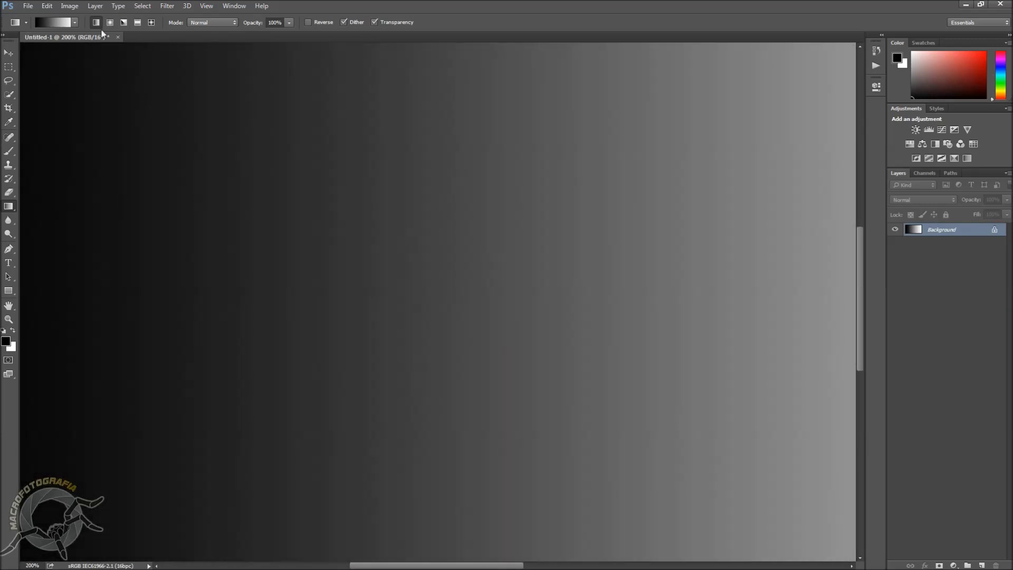
pyautogui.click(70, 6)
pyautogui.moveTo(86, 34)
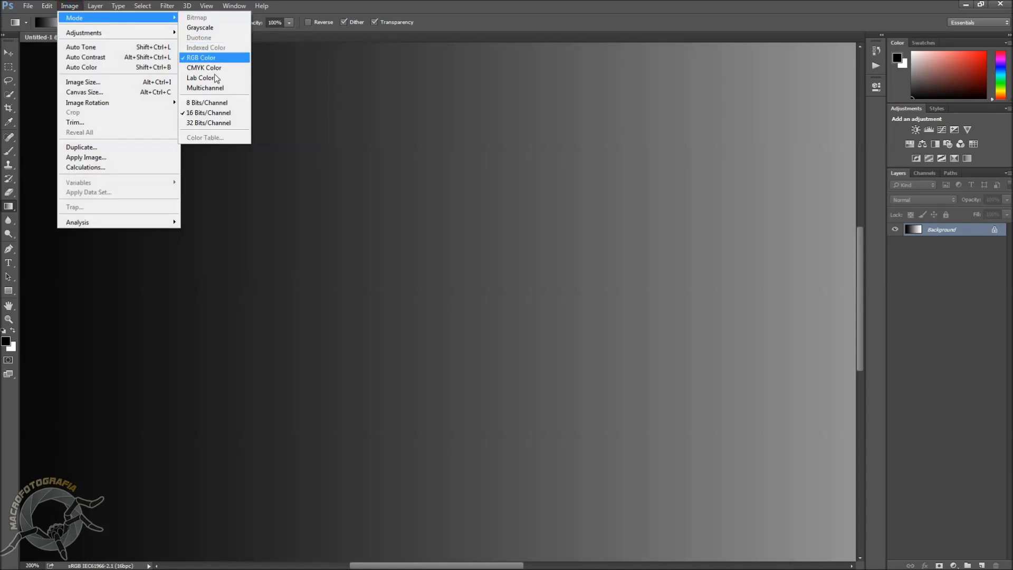
pyautogui.click(203, 107)
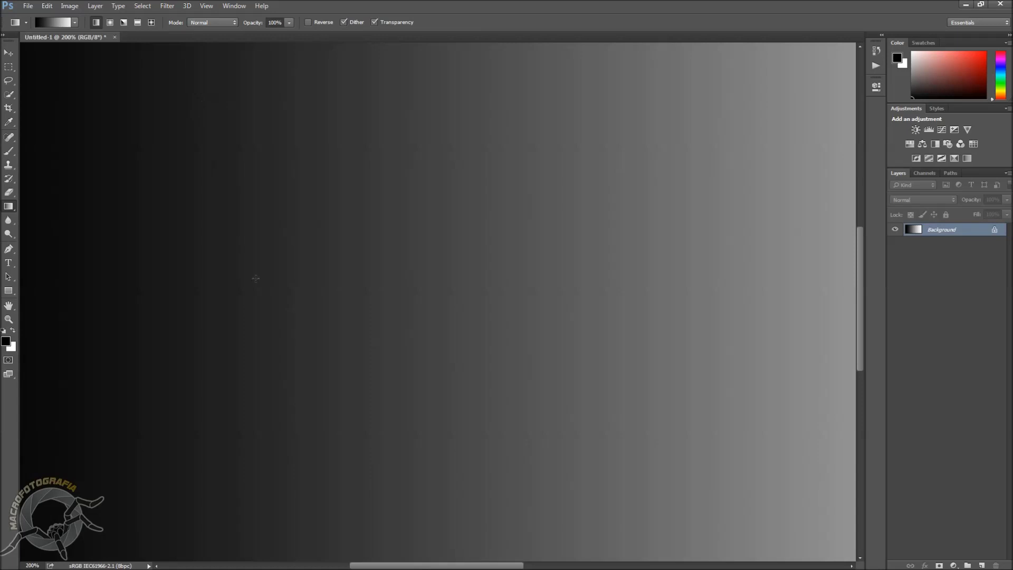
# Step: Check the 8-bit gradient for visible banding and close its document without saving the changes
pyautogui.moveTo(240, 299); pyautogui.dragTo(230, 257)
pyautogui.moveTo(588, 276); pyautogui.dragTo(374, 262)
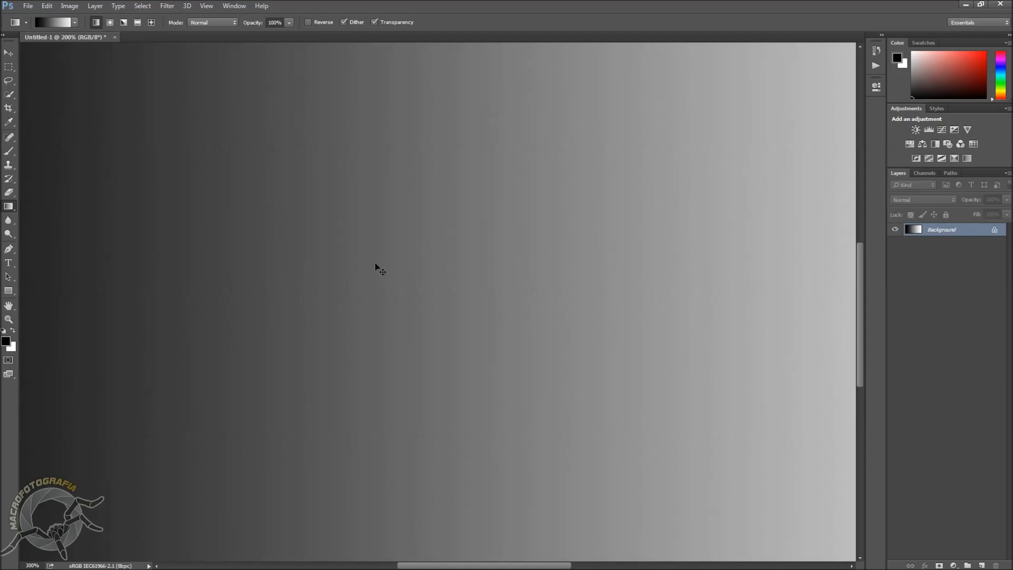
pyautogui.hotkey('ctrl', '-')
pyautogui.hotkey('ctrl', '-')
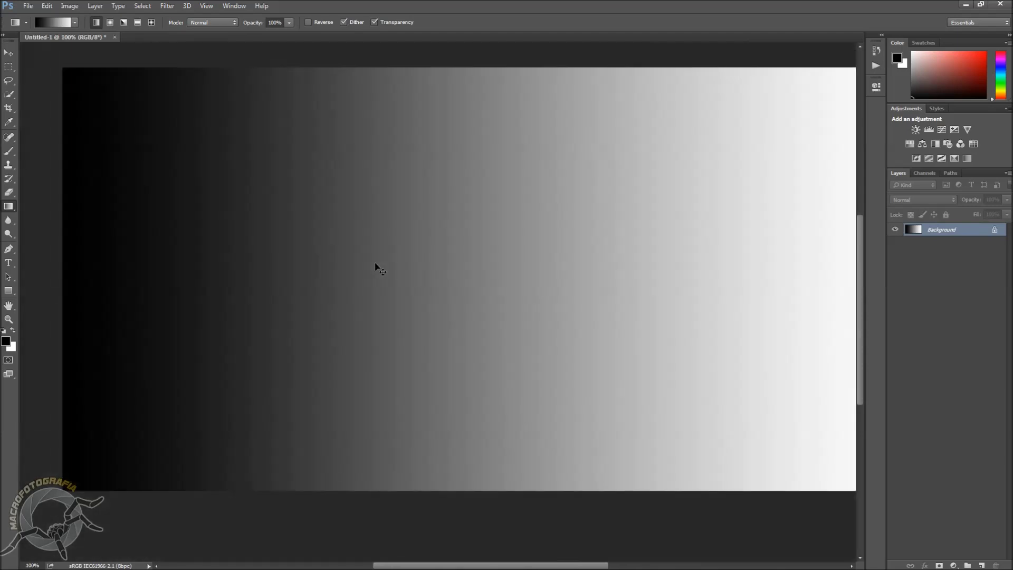
pyautogui.moveTo(310, 283); pyautogui.dragTo(281, 302)
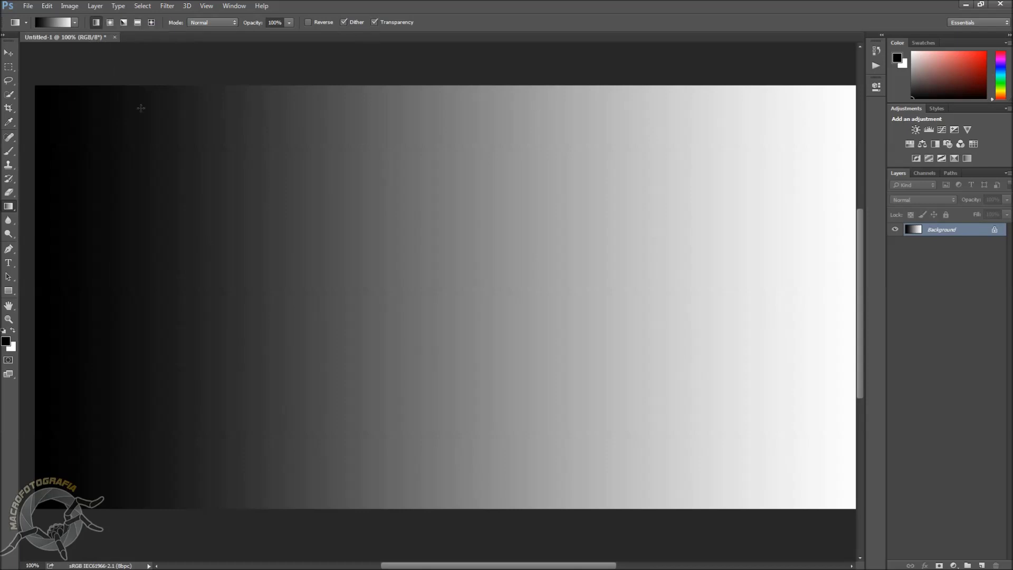
pyautogui.click(114, 37)
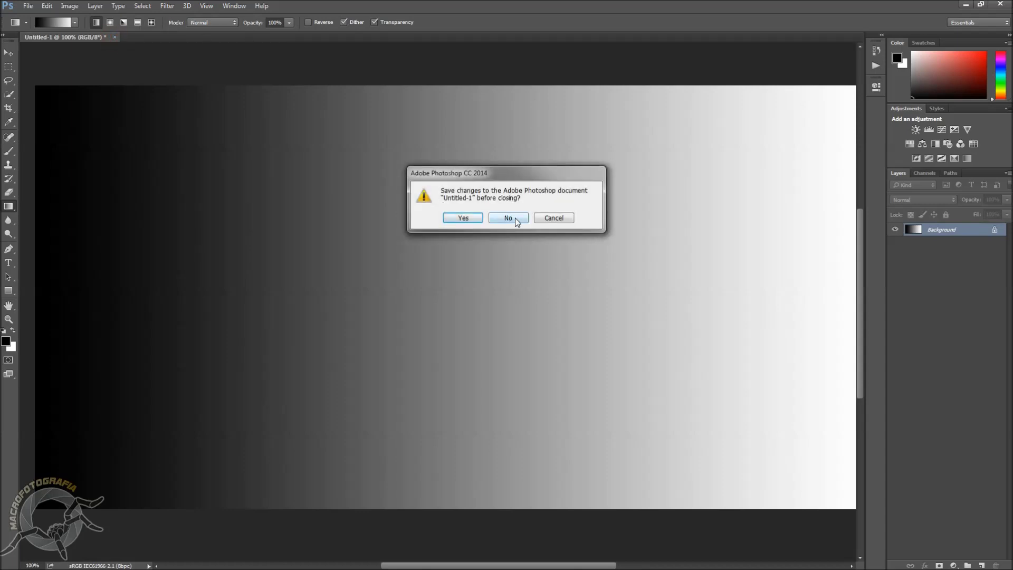
pyautogui.click(515, 217)
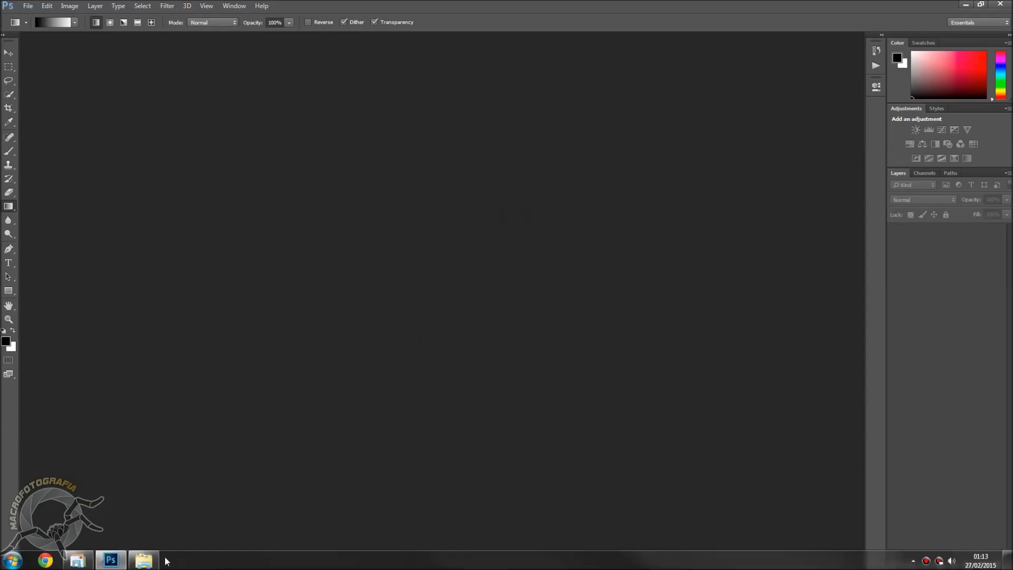
# Step: Open _MG_8835.jpg from the folder 02 in Photoshop
pyautogui.click(143, 560)
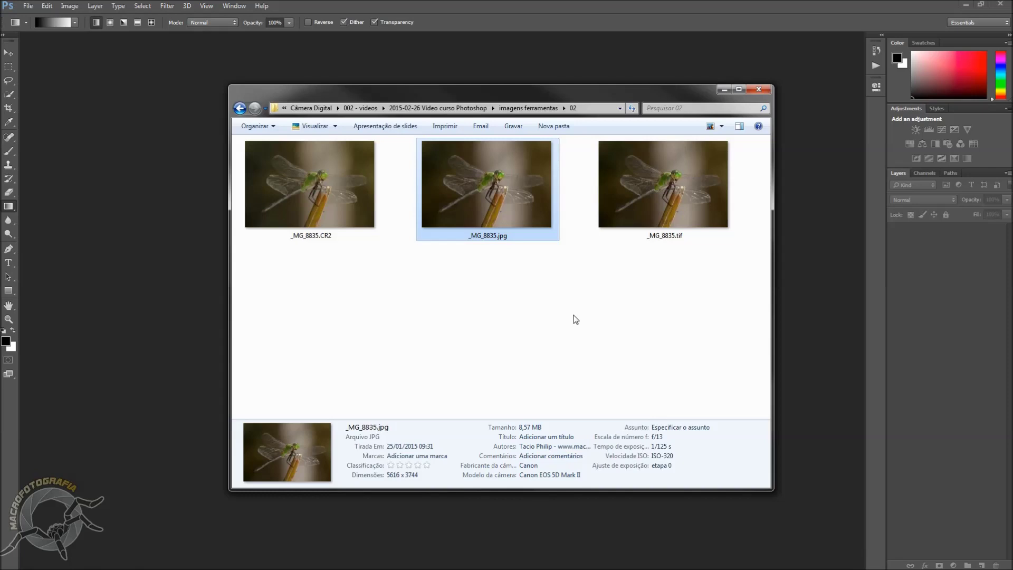
pyautogui.moveTo(482, 212)
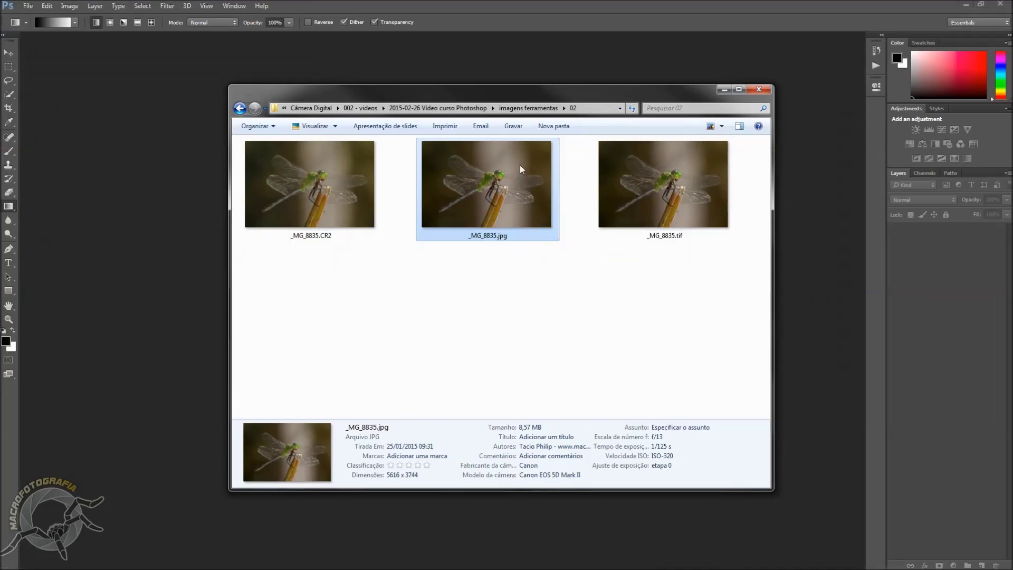
pyautogui.moveTo(518, 162); pyautogui.dragTo(163, 220)
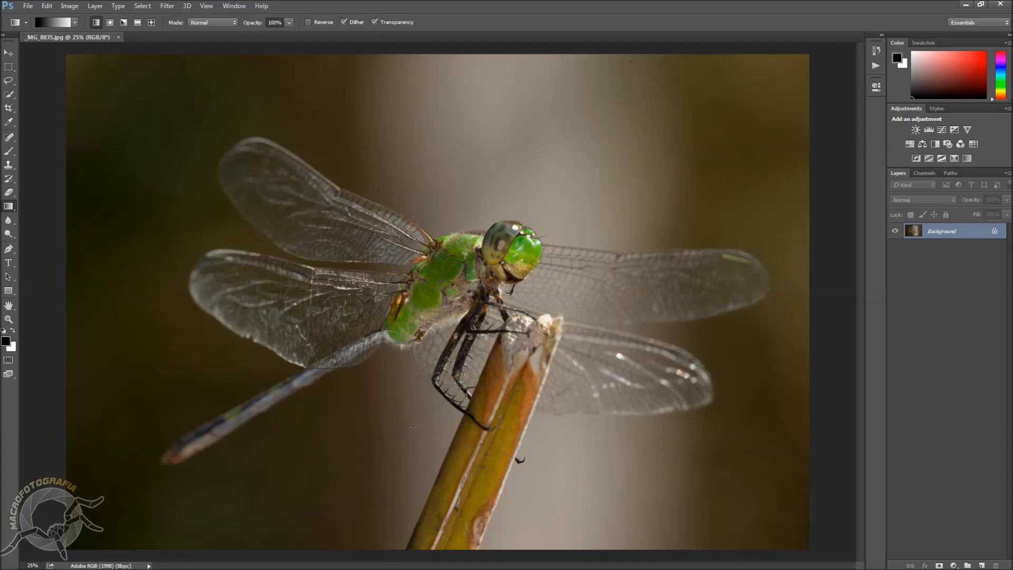
# Step: Check the dragonfly photo's pixel dimensions and resolution in Image Size, leaving the dialog without changes
pyautogui.click(70, 6)
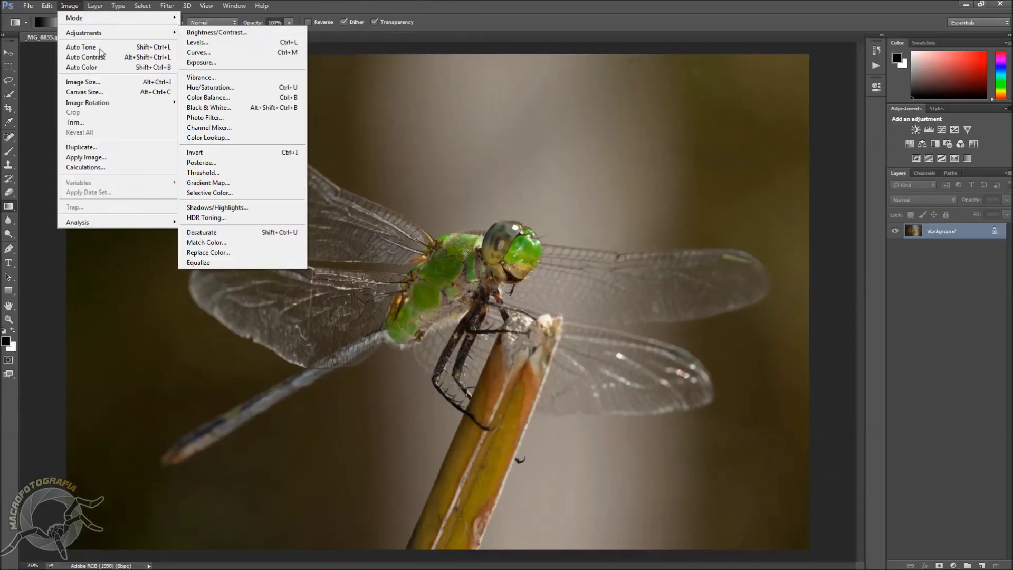
pyautogui.click(396, 4)
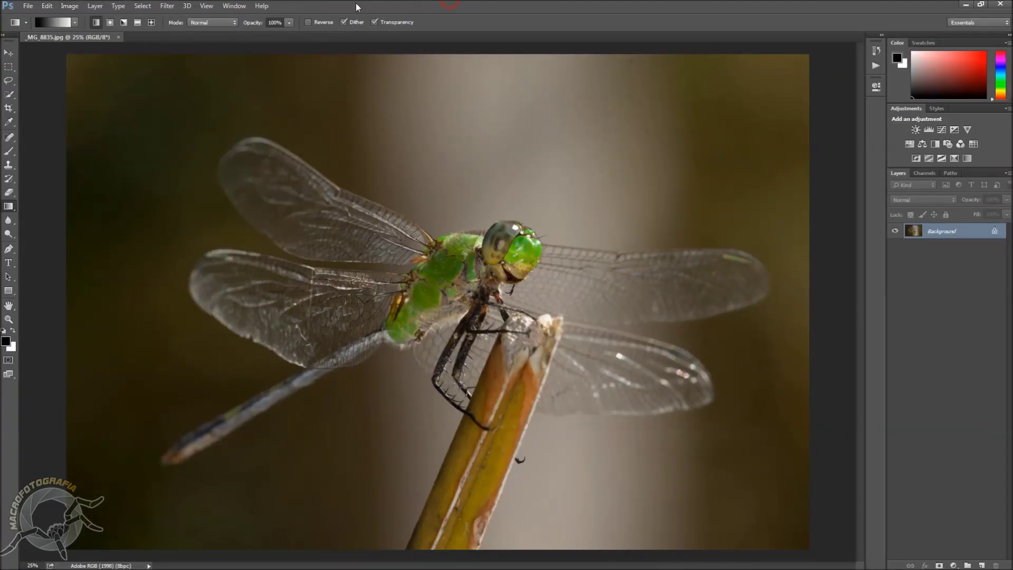
pyautogui.click(70, 6)
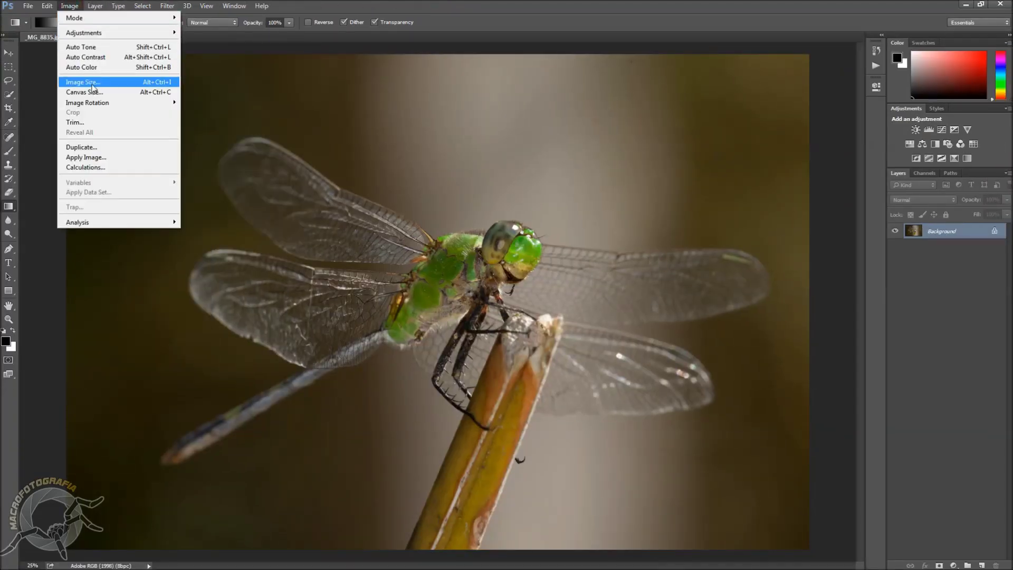
pyautogui.click(365, 4)
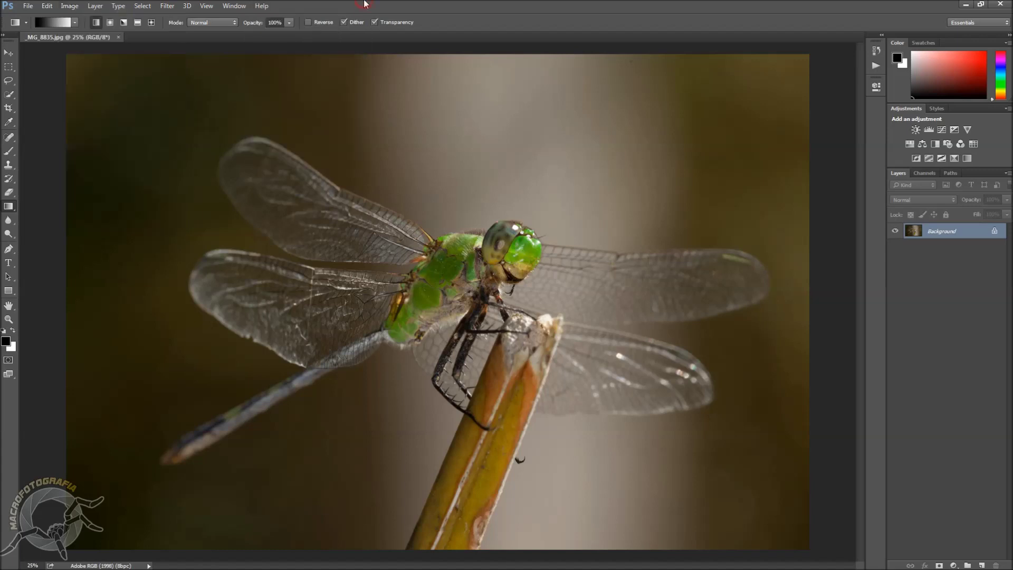
pyautogui.hotkey('ctrl', 'alt', 'i')
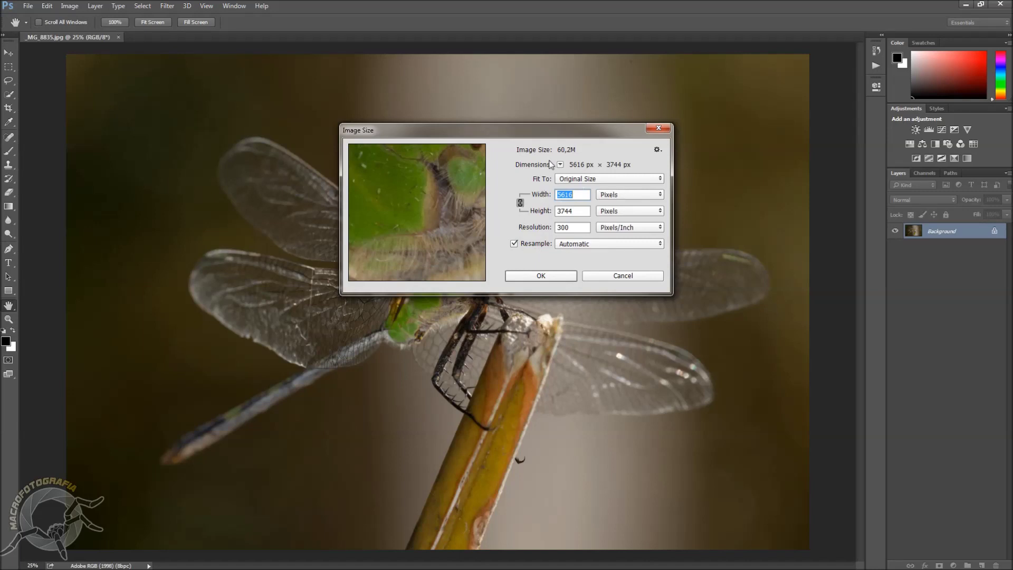
pyautogui.moveTo(562, 132); pyautogui.dragTo(736, 54)
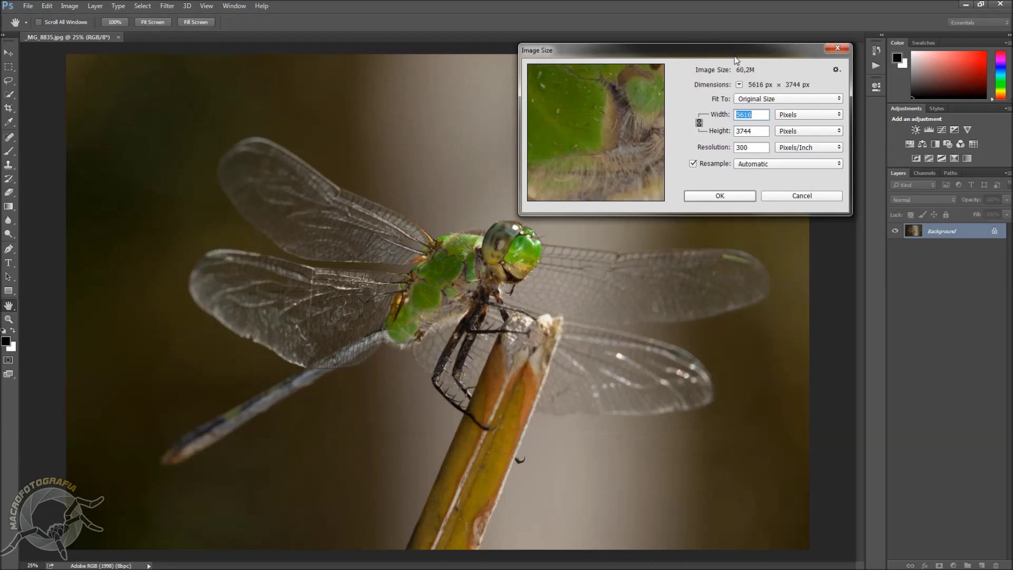
pyautogui.moveTo(736, 60); pyautogui.dragTo(747, 52)
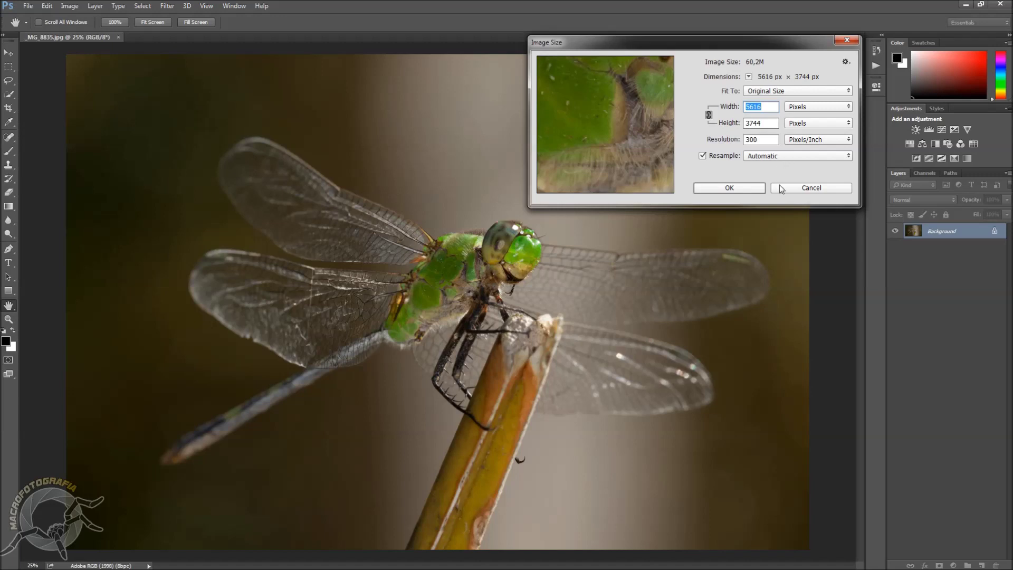
pyautogui.click(806, 188)
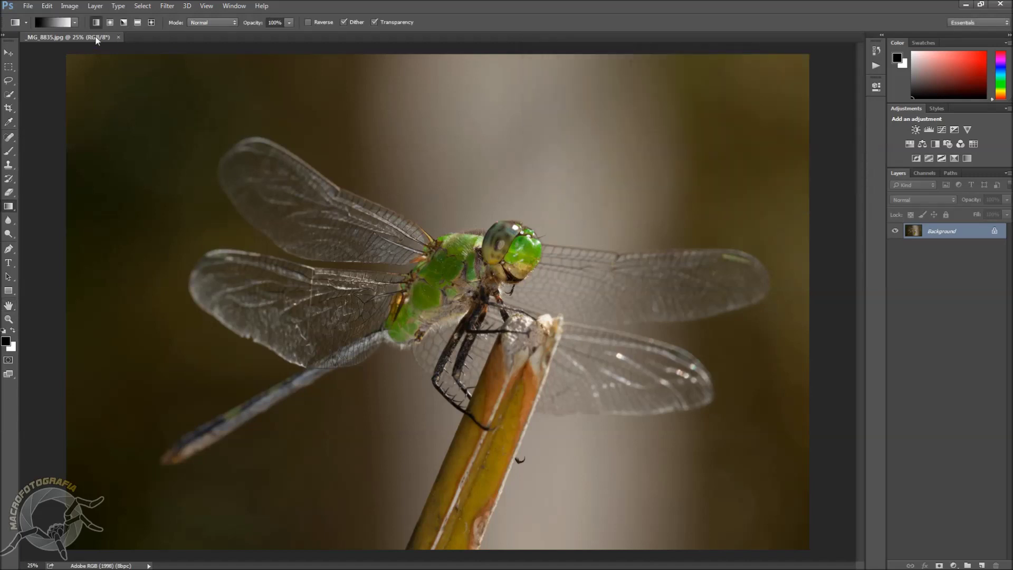
# Step: View the dragonfly photo at 100% with the Zoom tool, briefly magnifying the green thorax to 200%
pyautogui.click(8, 319)
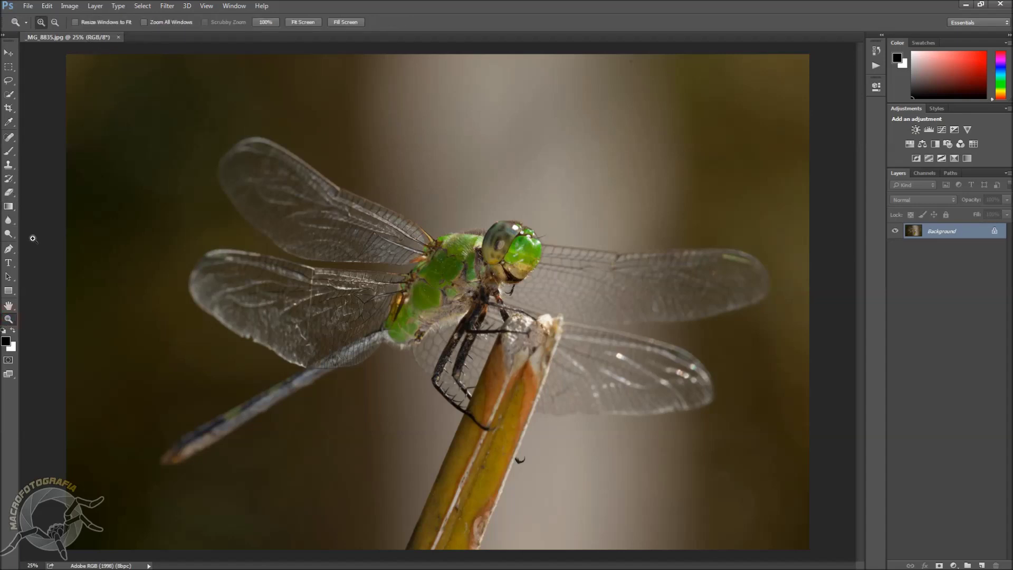
pyautogui.click(266, 22)
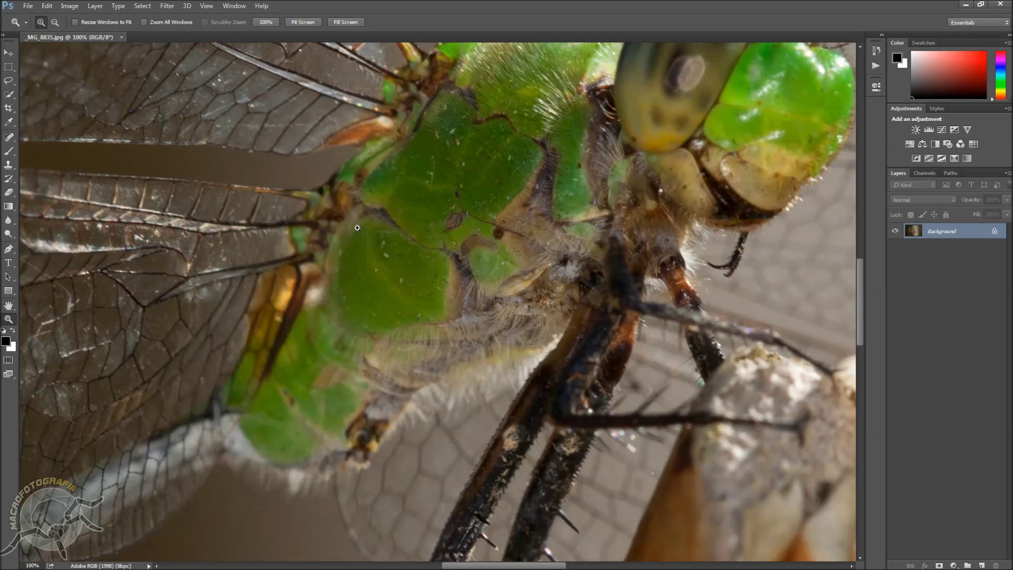
pyautogui.click(438, 189)
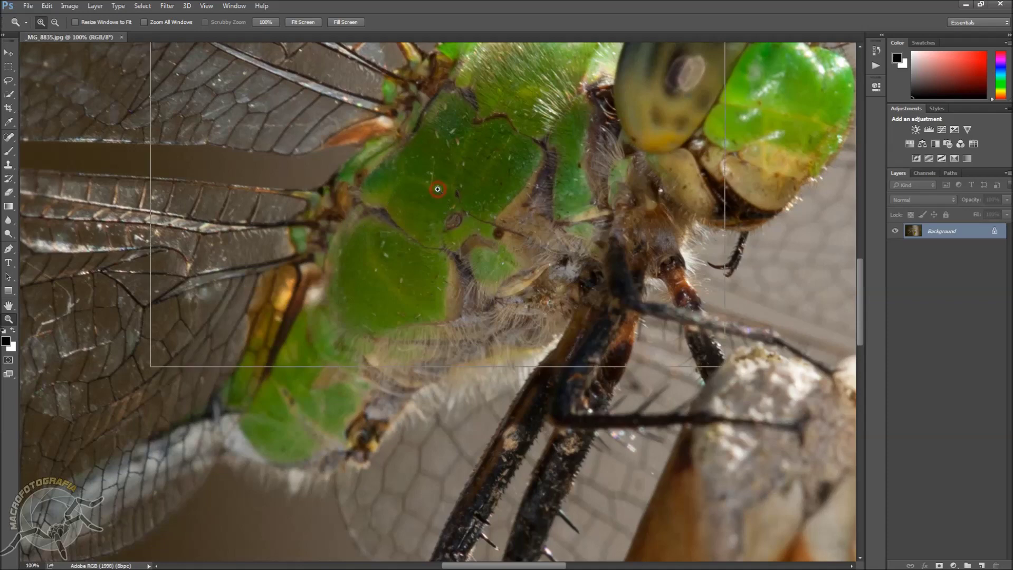
pyautogui.rightClick(438, 194)
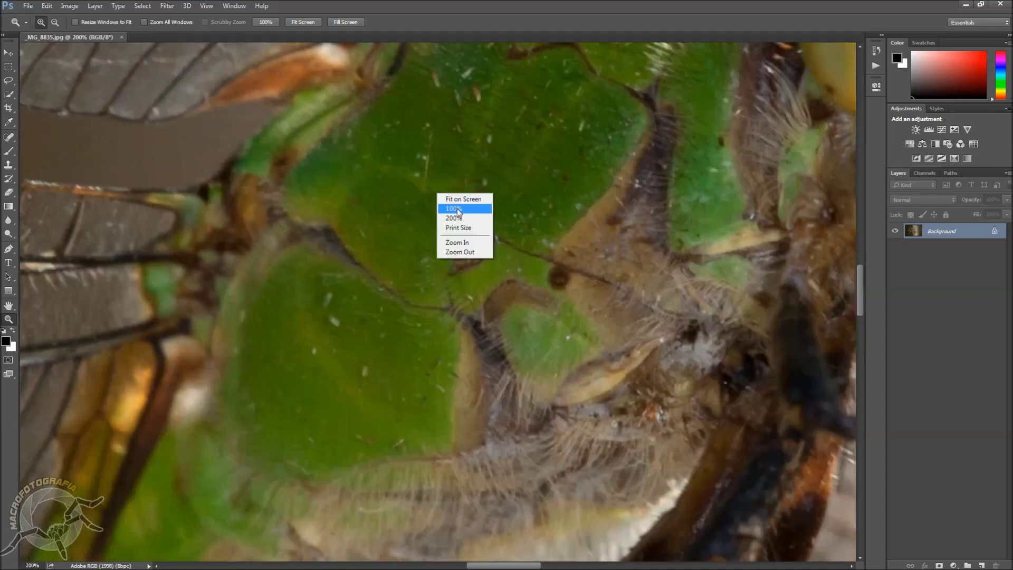
pyautogui.click(458, 210)
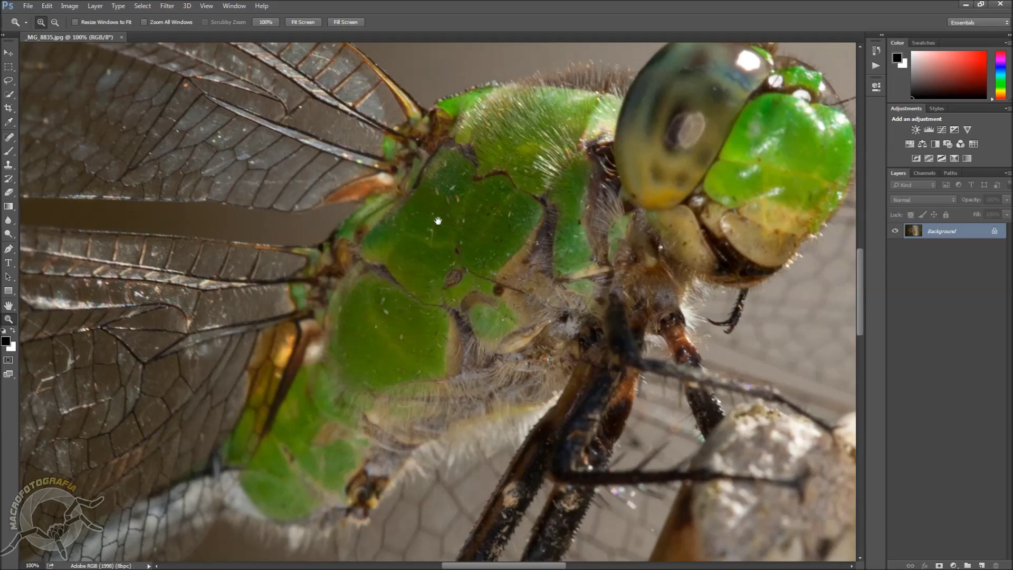
# Step: Examine the detail of the dragonfly's wings, thorax and head at 100%, and fit the whole photo on screen
pyautogui.moveTo(439, 239); pyautogui.dragTo(684, 343)
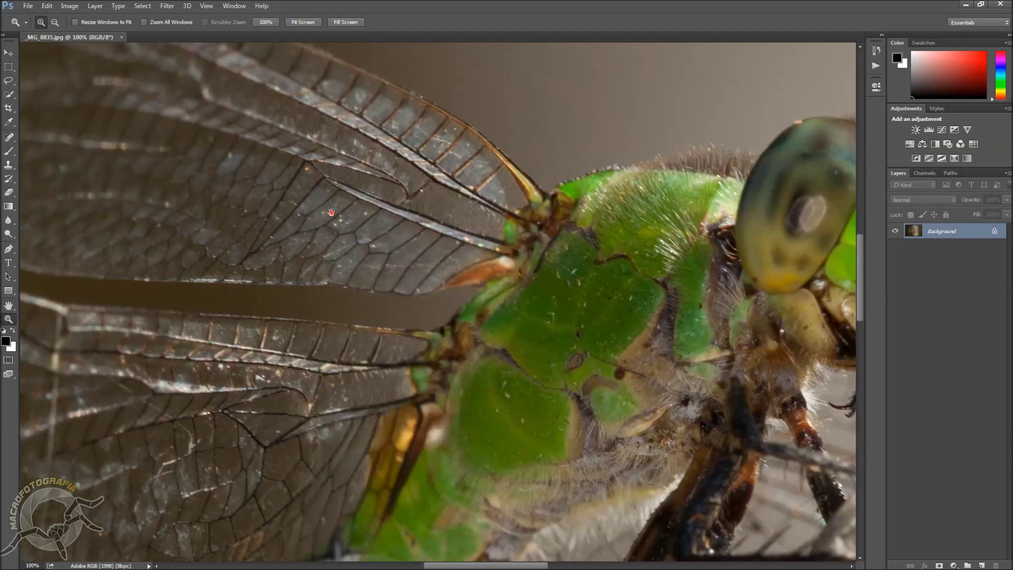
pyautogui.moveTo(332, 213); pyautogui.dragTo(488, 259)
pyautogui.moveTo(272, 196); pyautogui.dragTo(513, 346)
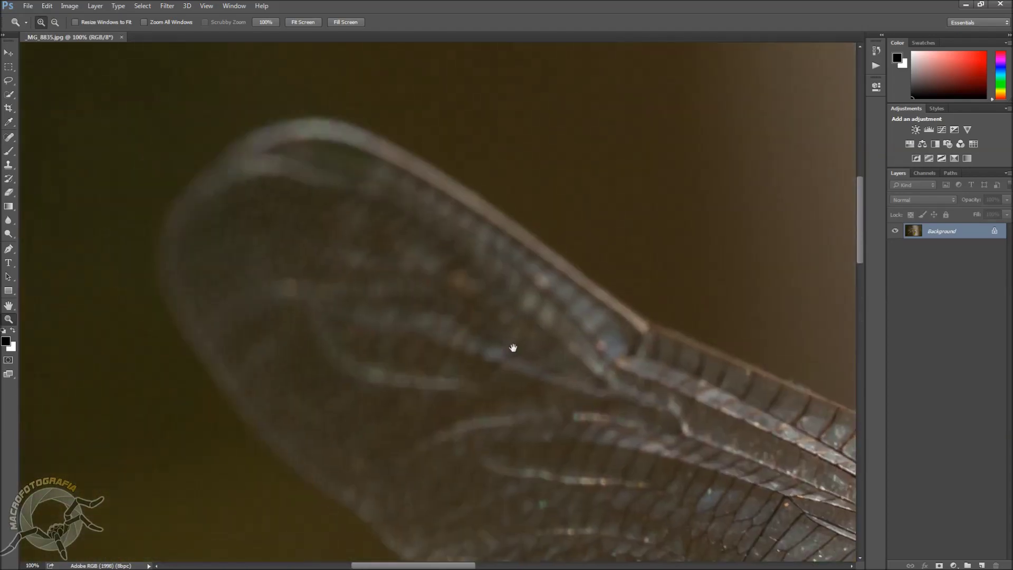
pyautogui.moveTo(504, 275); pyautogui.dragTo(249, 294)
pyautogui.moveTo(595, 295); pyautogui.dragTo(378, 174)
pyautogui.moveTo(642, 333); pyautogui.dragTo(398, 207)
pyautogui.moveTo(588, 371); pyautogui.dragTo(536, 208)
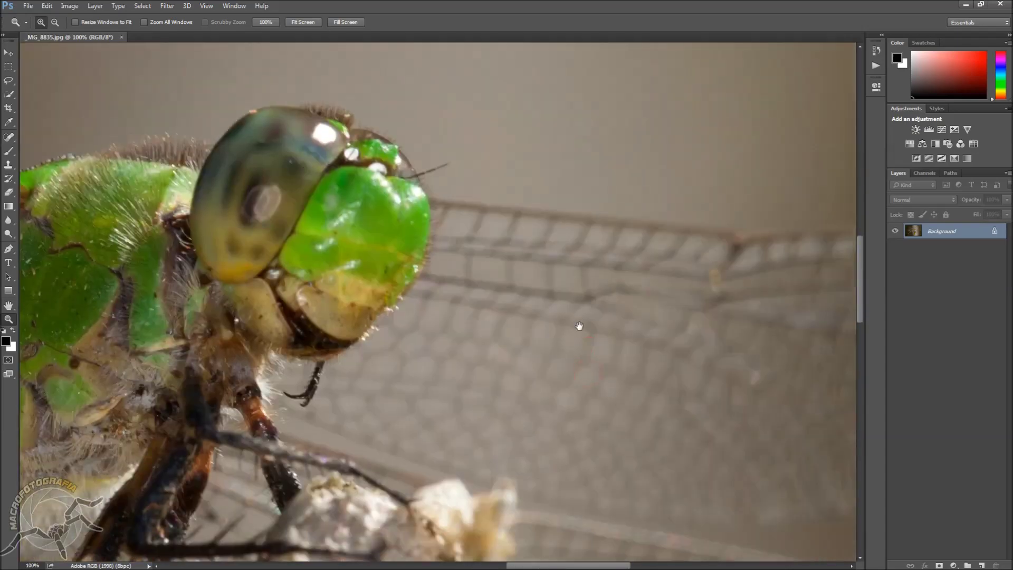
pyautogui.moveTo(556, 284); pyautogui.dragTo(298, 214)
pyautogui.moveTo(618, 340); pyautogui.dragTo(343, 285)
pyautogui.moveTo(543, 348); pyautogui.dragTo(613, 306)
pyautogui.moveTo(390, 287); pyautogui.dragTo(651, 260)
pyautogui.moveTo(317, 254); pyautogui.dragTo(655, 300)
pyautogui.moveTo(296, 211); pyautogui.dragTo(454, 348)
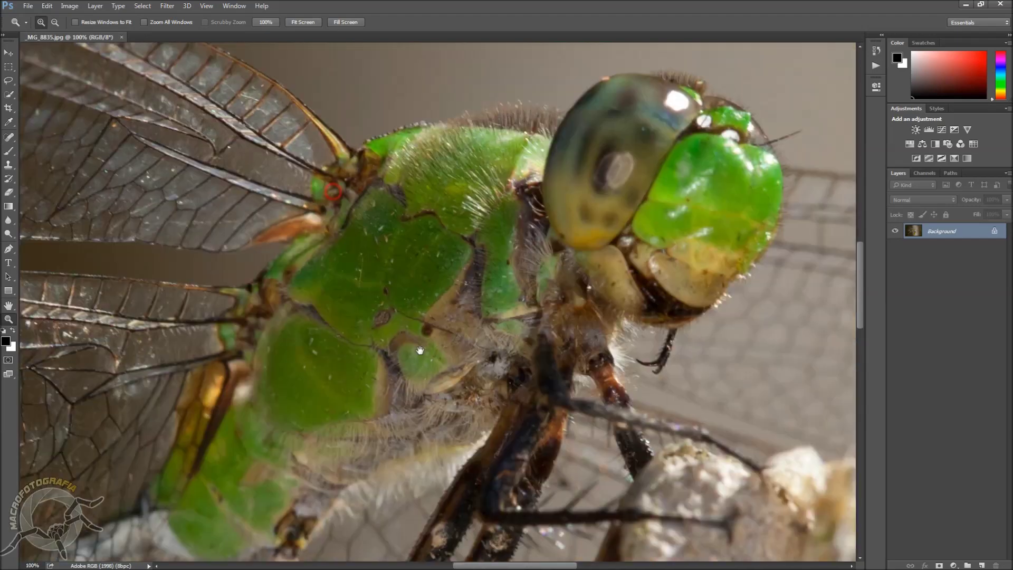
pyautogui.moveTo(337, 264); pyautogui.dragTo(444, 290)
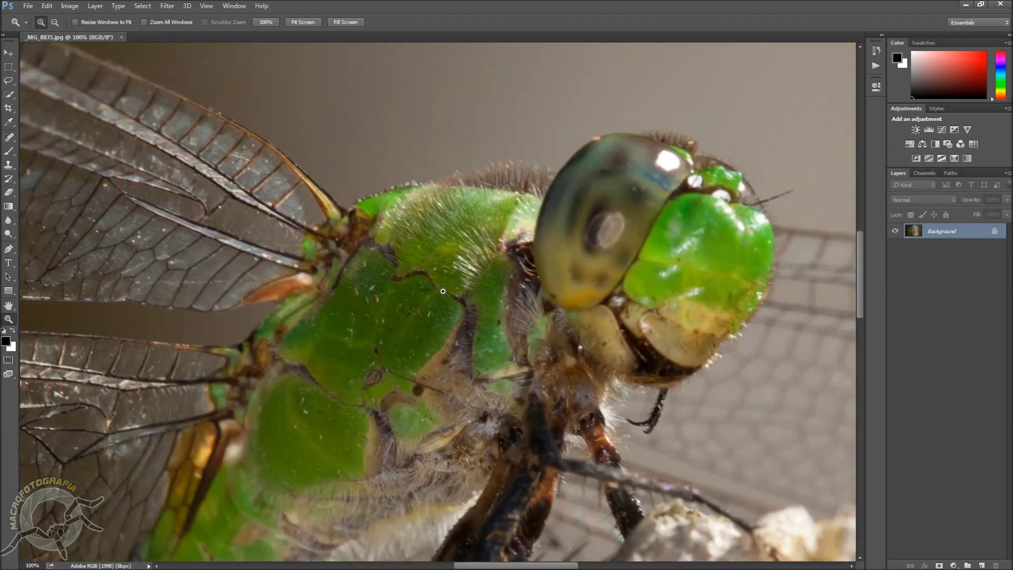
pyautogui.click(306, 22)
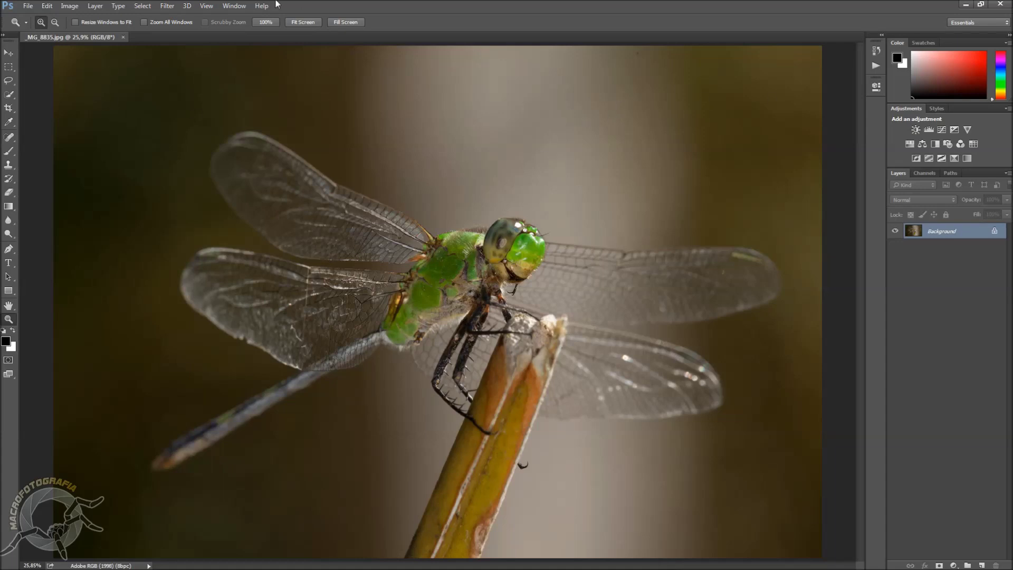
# Step: In Image Size, set the photo's width to 1200 pixels and its resolution to 72 pixels/inch
pyautogui.click(69, 6)
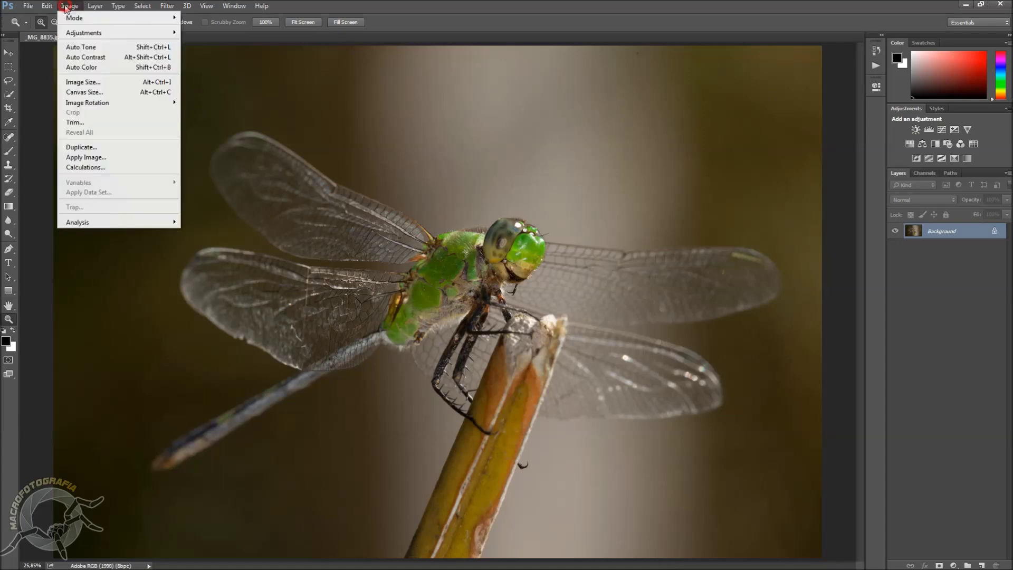
pyautogui.click(86, 82)
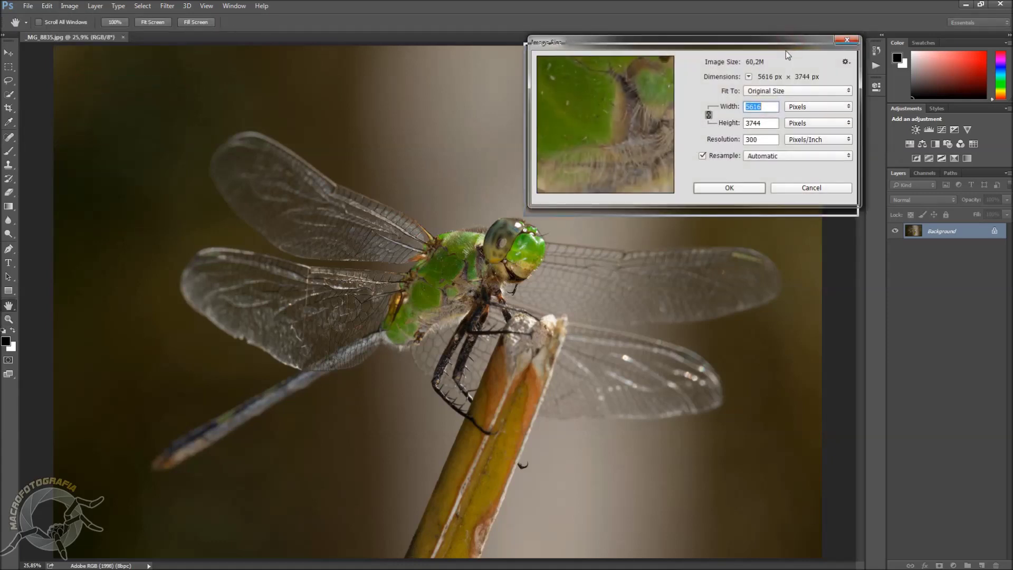
pyautogui.moveTo(786, 51); pyautogui.dragTo(783, 58)
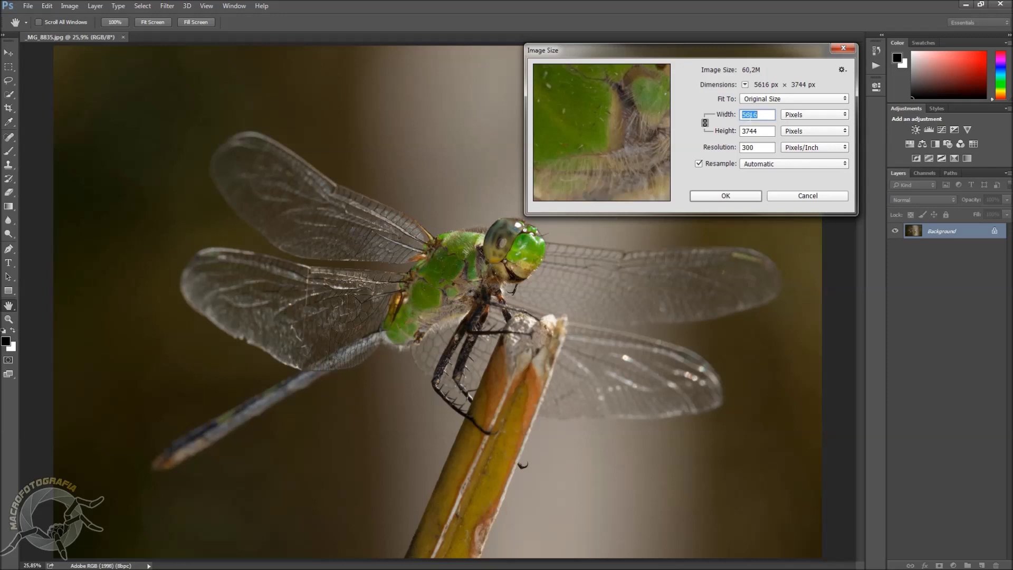
pyautogui.write('1200')
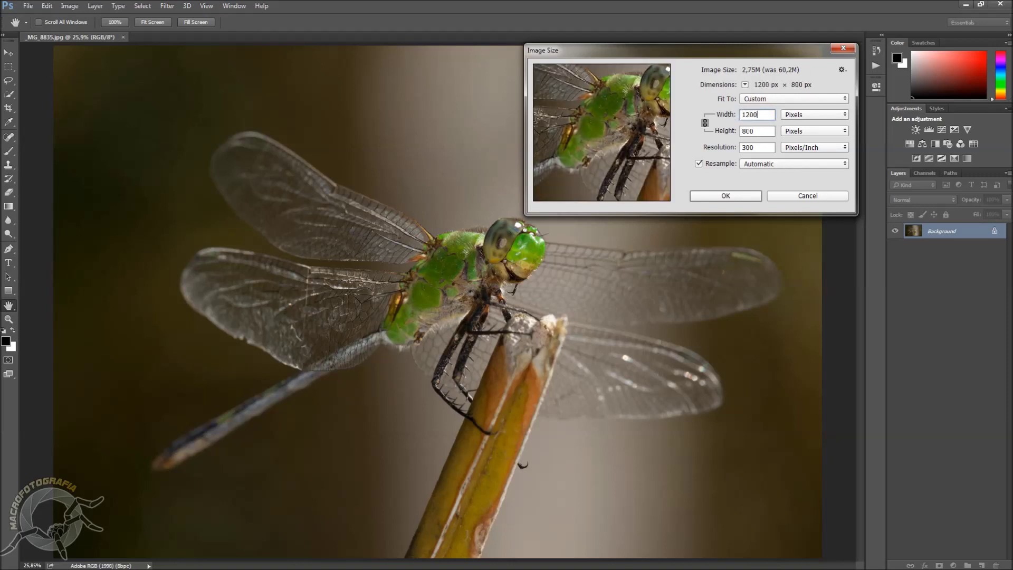
pyautogui.doubleClick(760, 148)
pyautogui.write('72')
# Step: Try an image width of 1920 pixels and set the width back to 1200 pixels
pyautogui.doubleClick(749, 115)
pyautogui.write('1920')
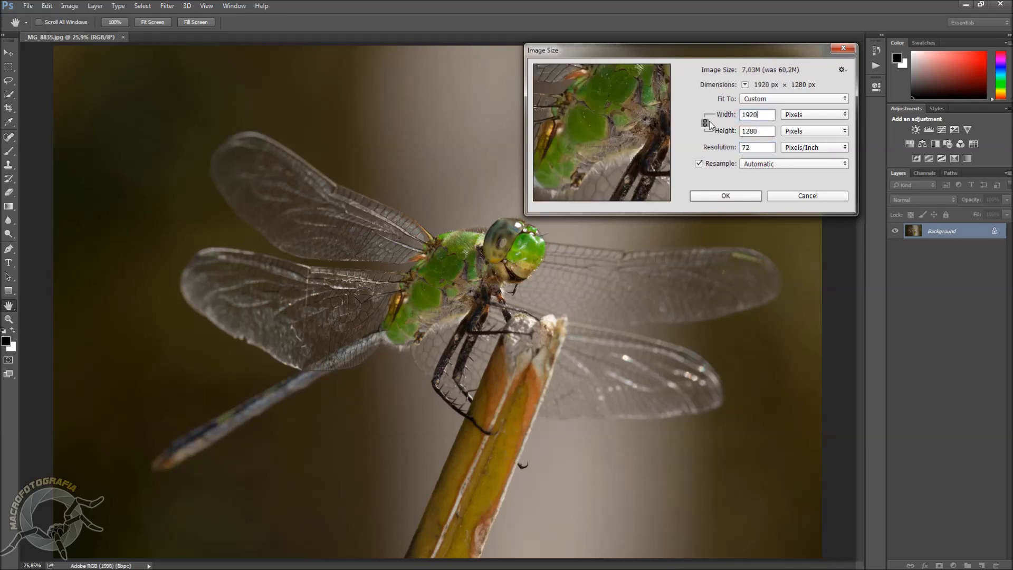
pyautogui.write('01')
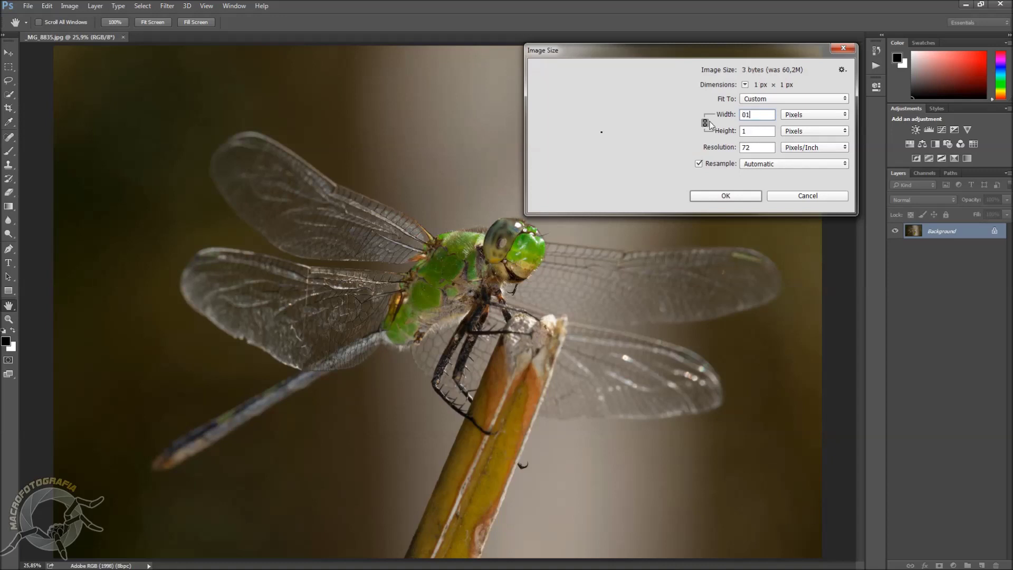
pyautogui.write('200')
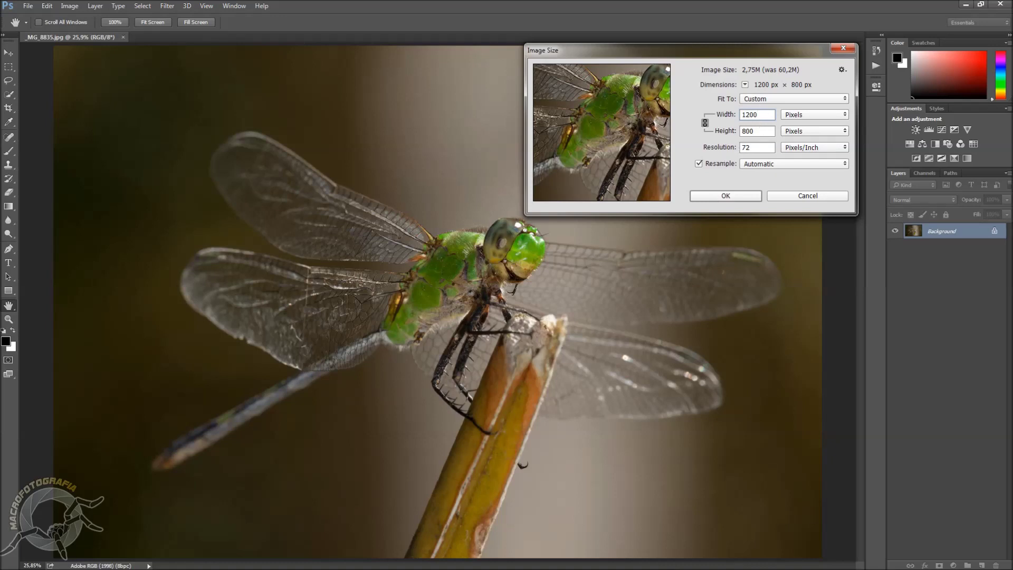
# Step: Display the dimensions in centimeters and resize the photo to 1200 pixels wide at a resolution of 300 pixels/inch
pyautogui.click(745, 85)
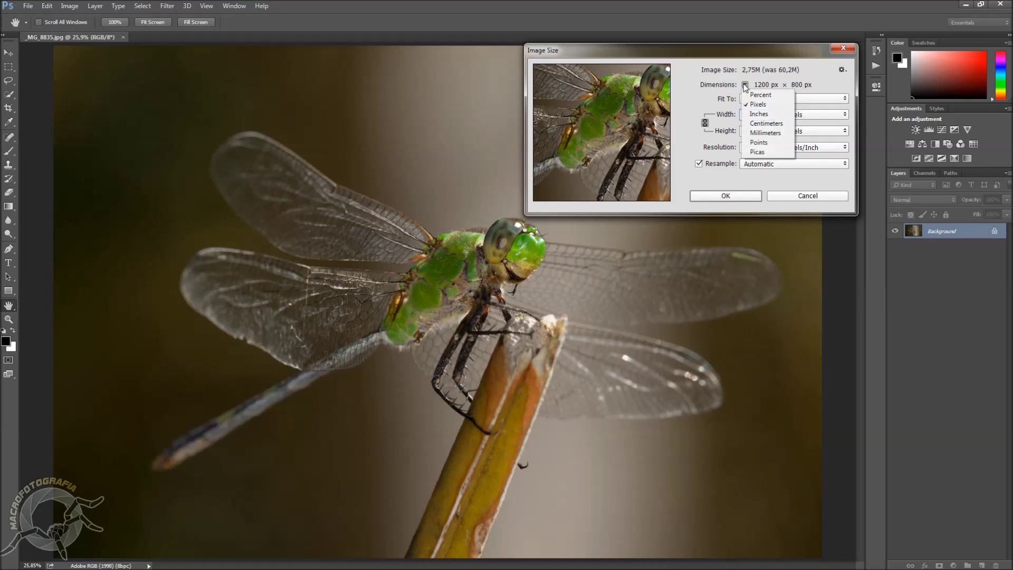
pyautogui.click(765, 123)
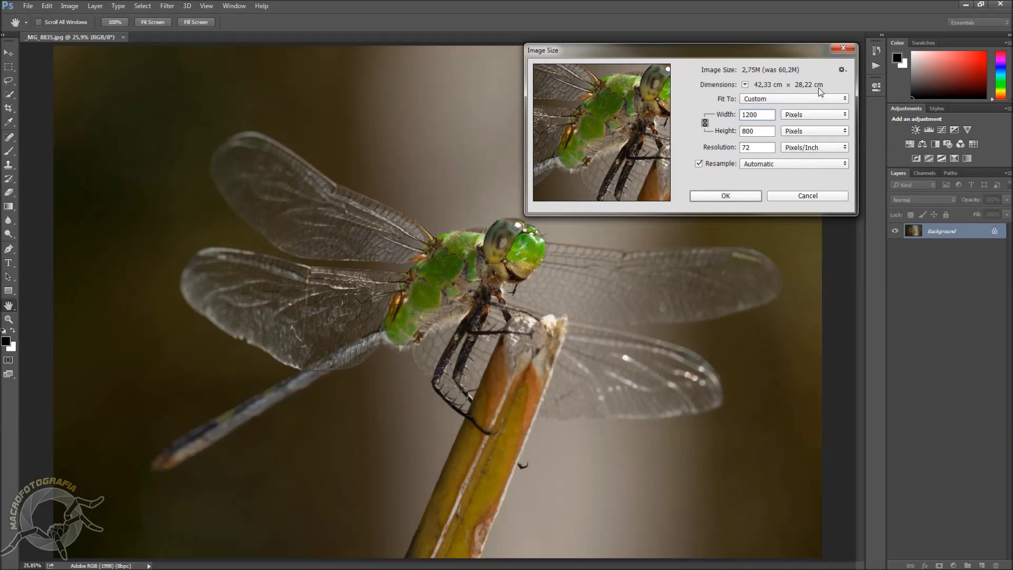
pyautogui.doubleClick(749, 147)
pyautogui.write('300')
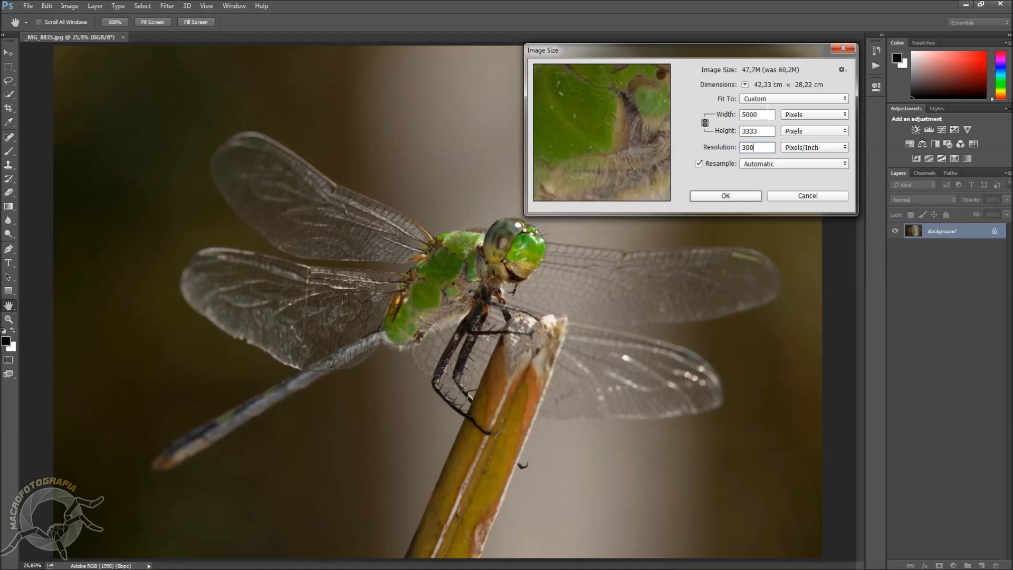
pyautogui.doubleClick(754, 115)
pyautogui.write('1200')
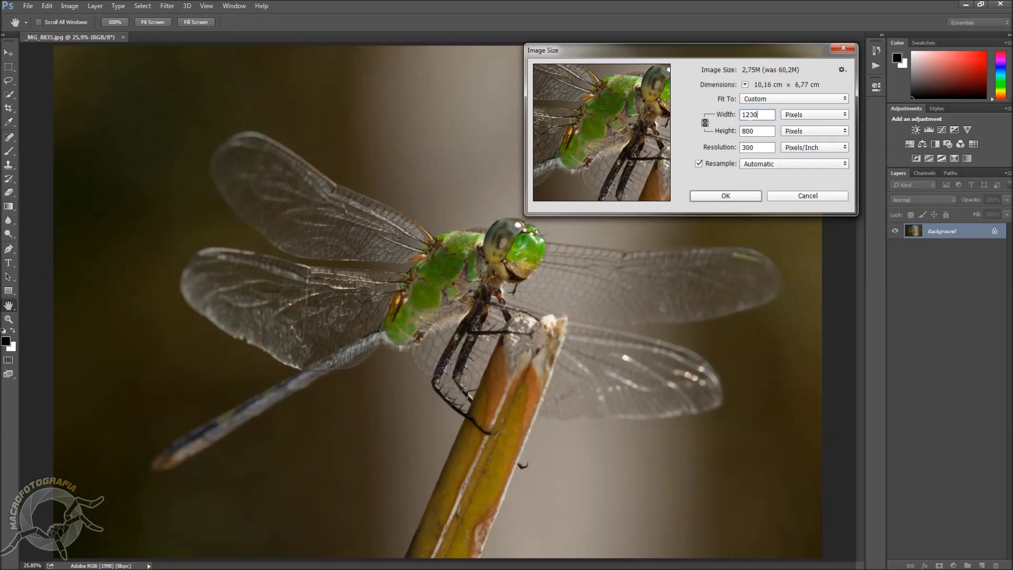
pyautogui.click(728, 194)
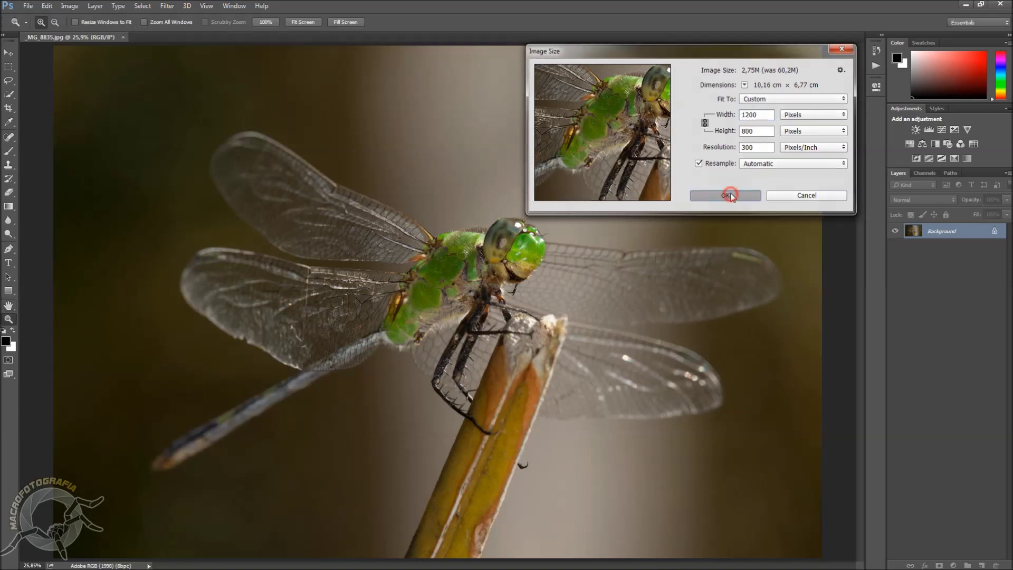
# Step: View the resized dragonfly photo with the Zoom tool at 100% and at Print Size
pyautogui.press('z')
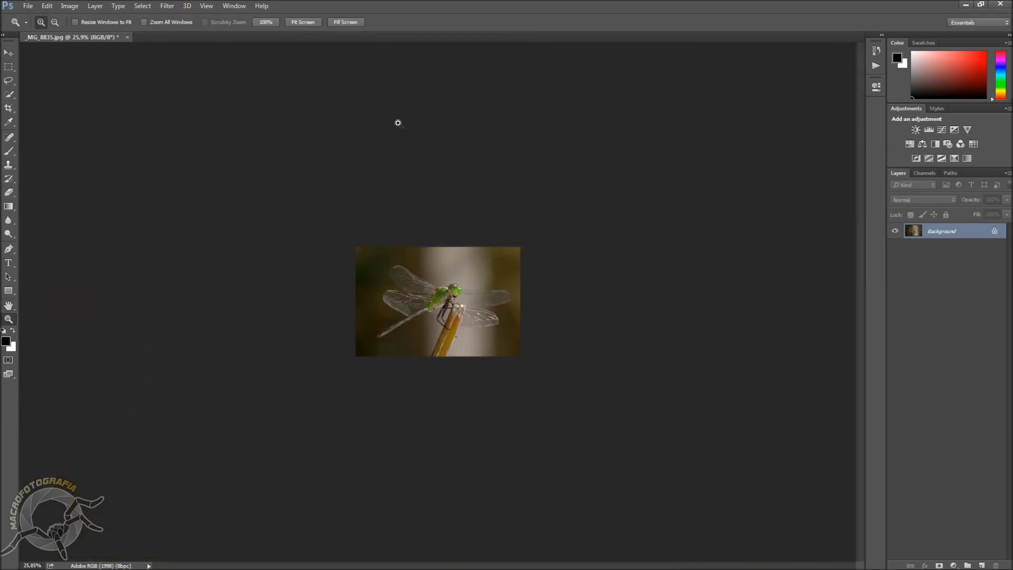
pyautogui.click(265, 23)
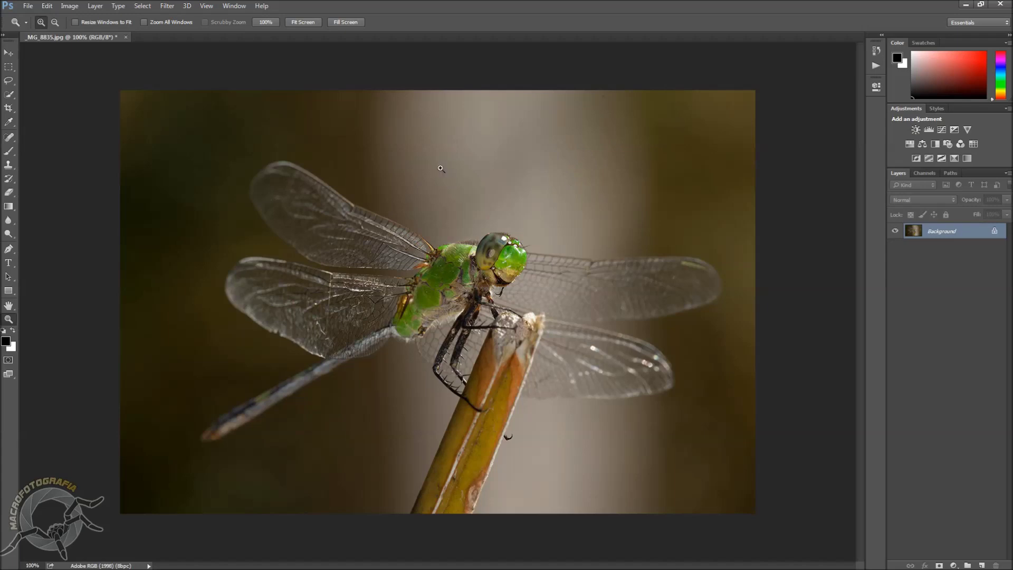
pyautogui.rightClick(473, 184)
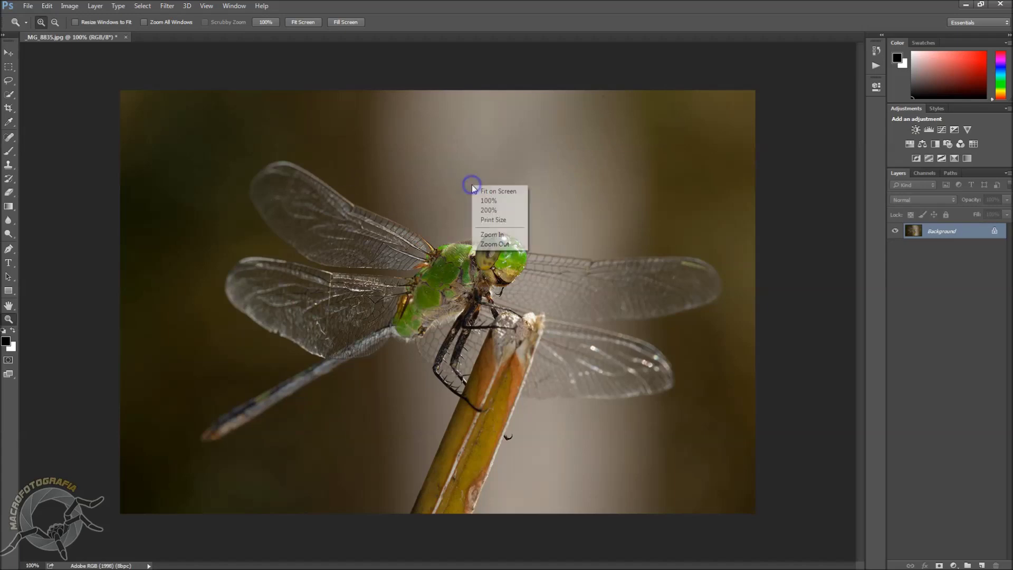
pyautogui.click(496, 220)
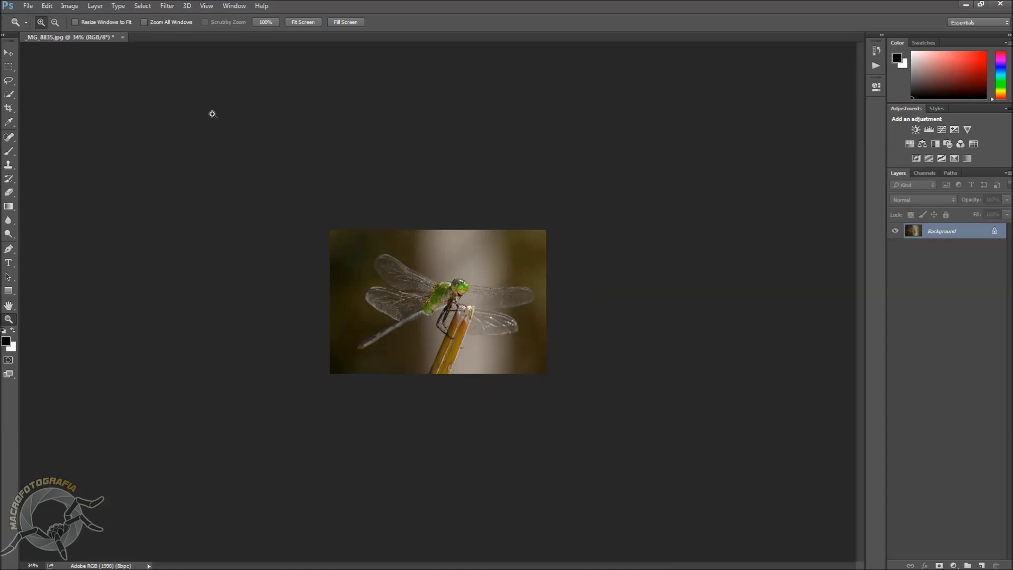
# Step: Close the resized dragonfly photo _MG_8835.jpg
pyautogui.click(122, 37)
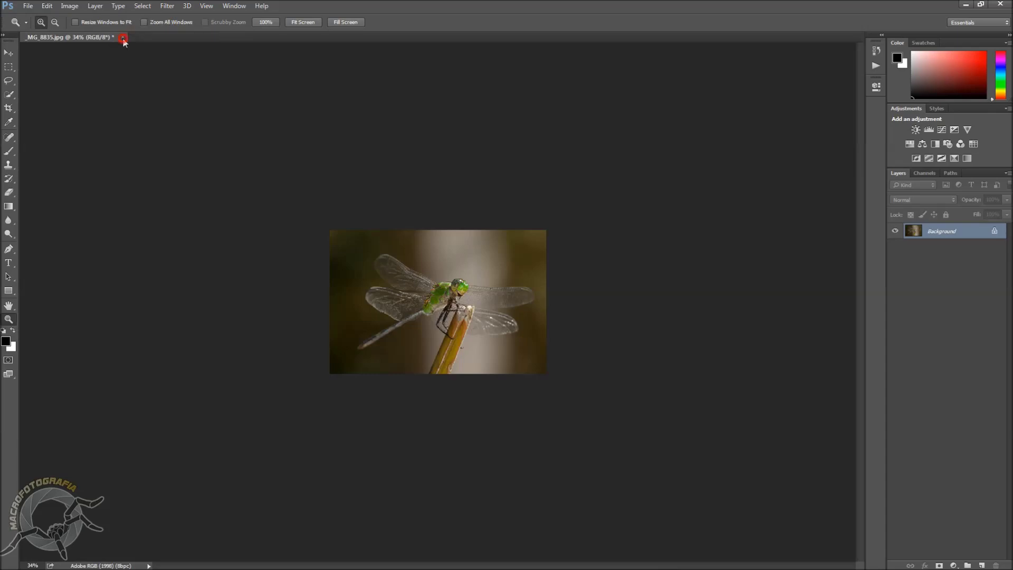